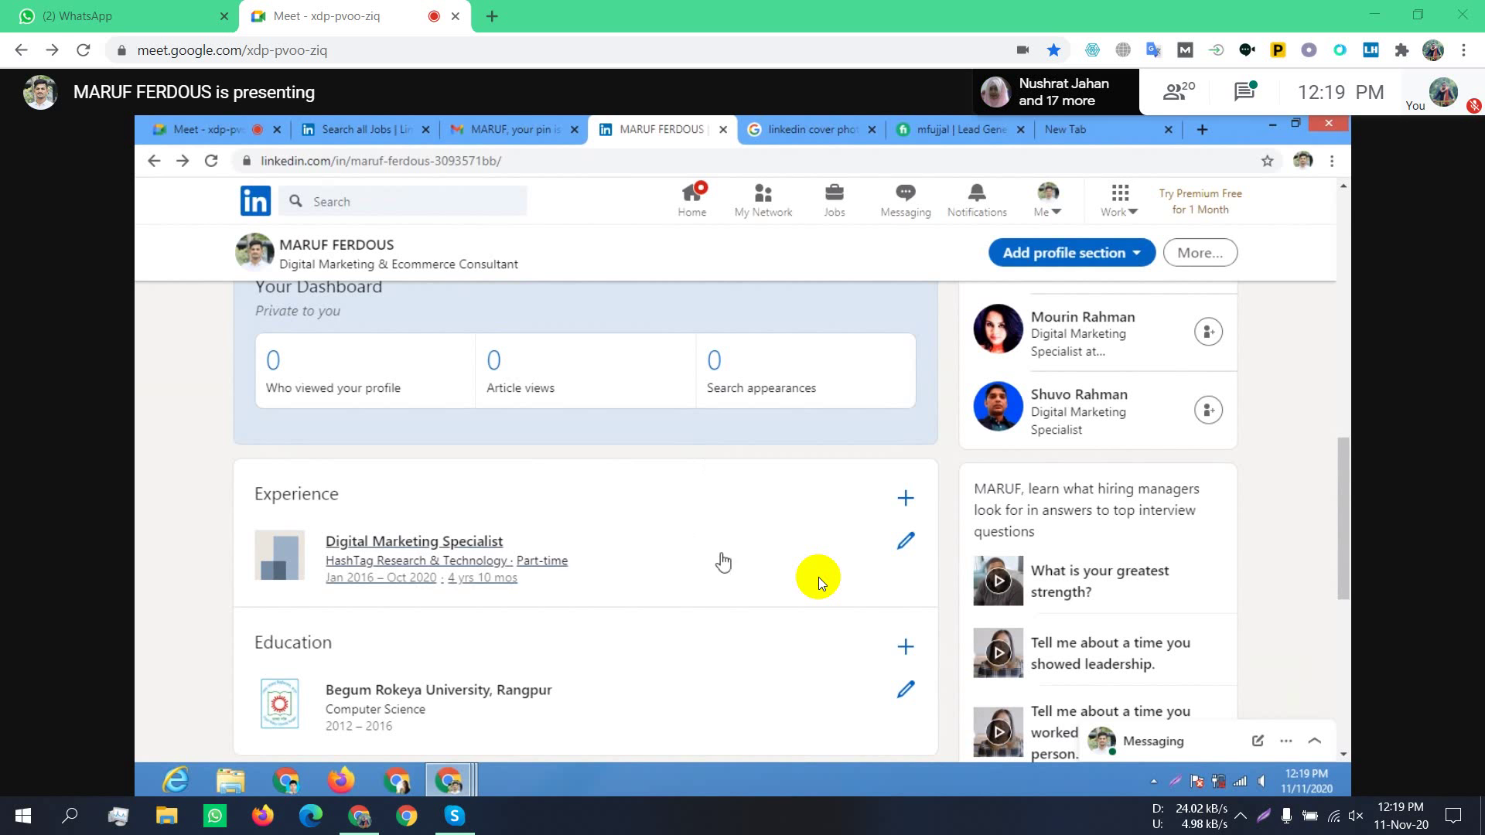
# Step: Scroll up the My Network page to see suggested pages such as Unilever and Online HR bd
pyautogui.scroll(2, 724, 561)
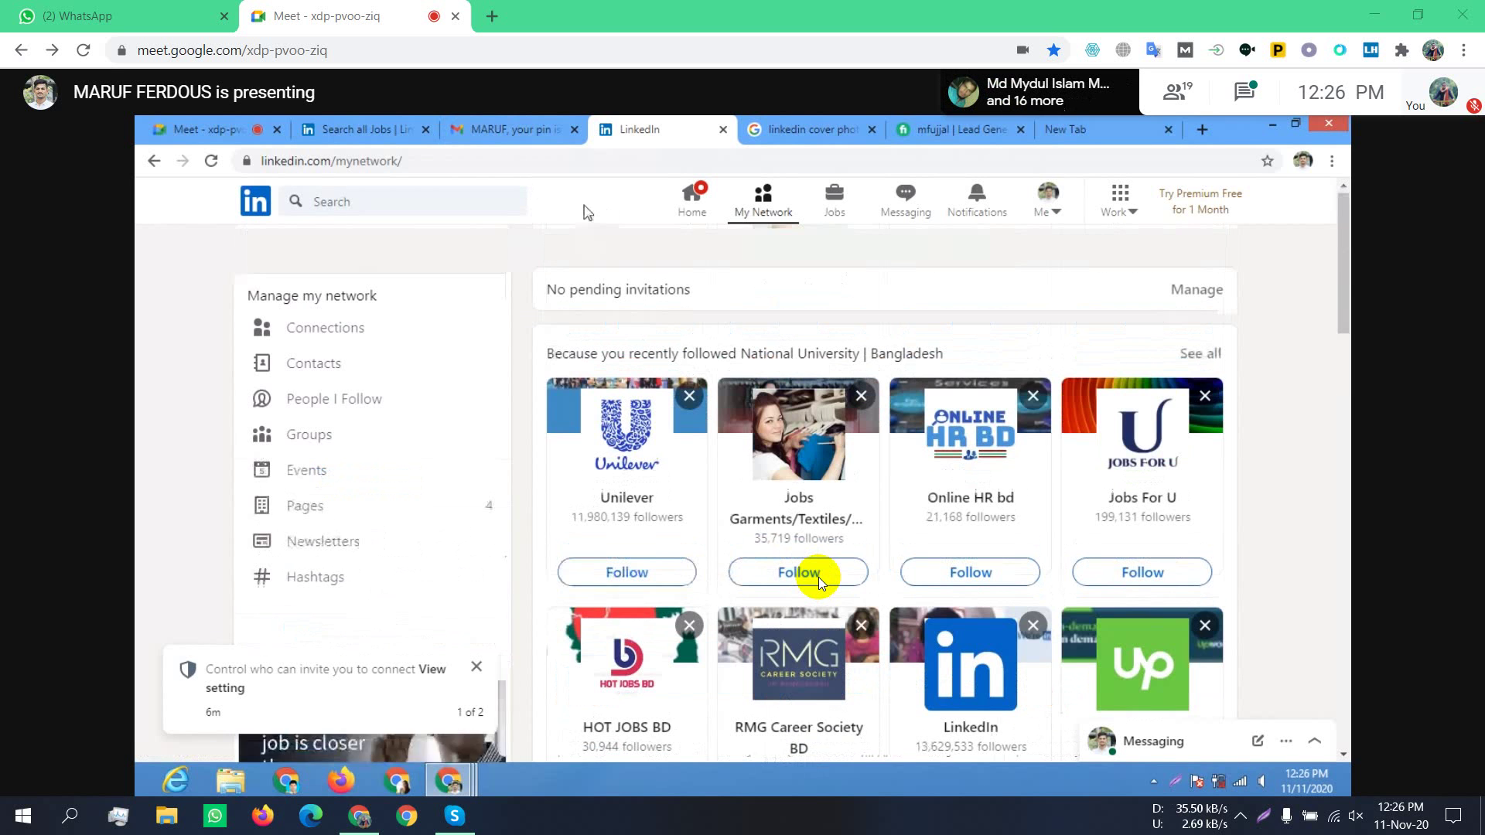
# Step: Start a LinkedIn search by entering 'Eco' in the search box
pyautogui.click(416, 205)
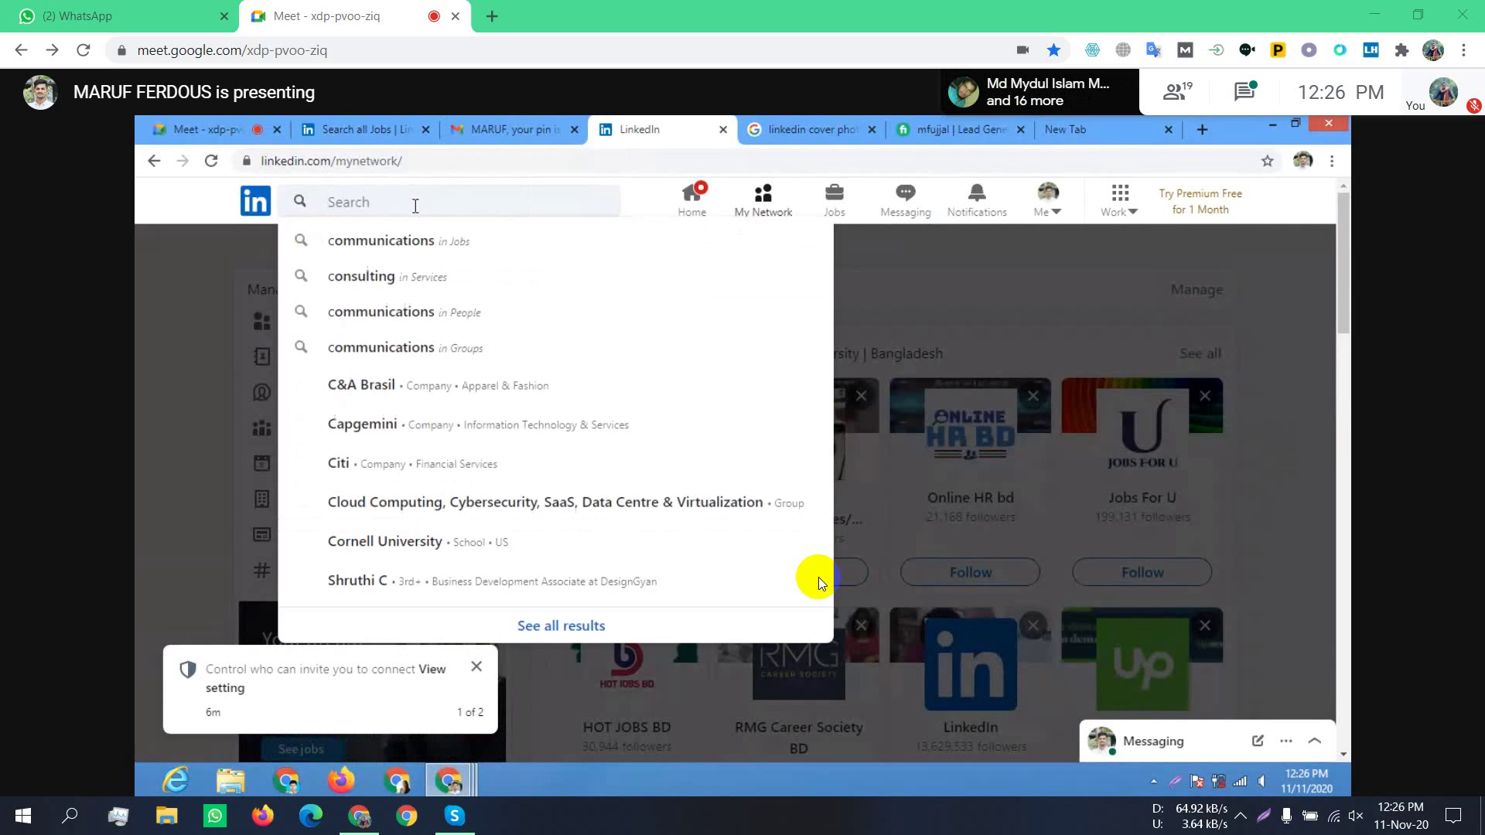
pyautogui.write('E')
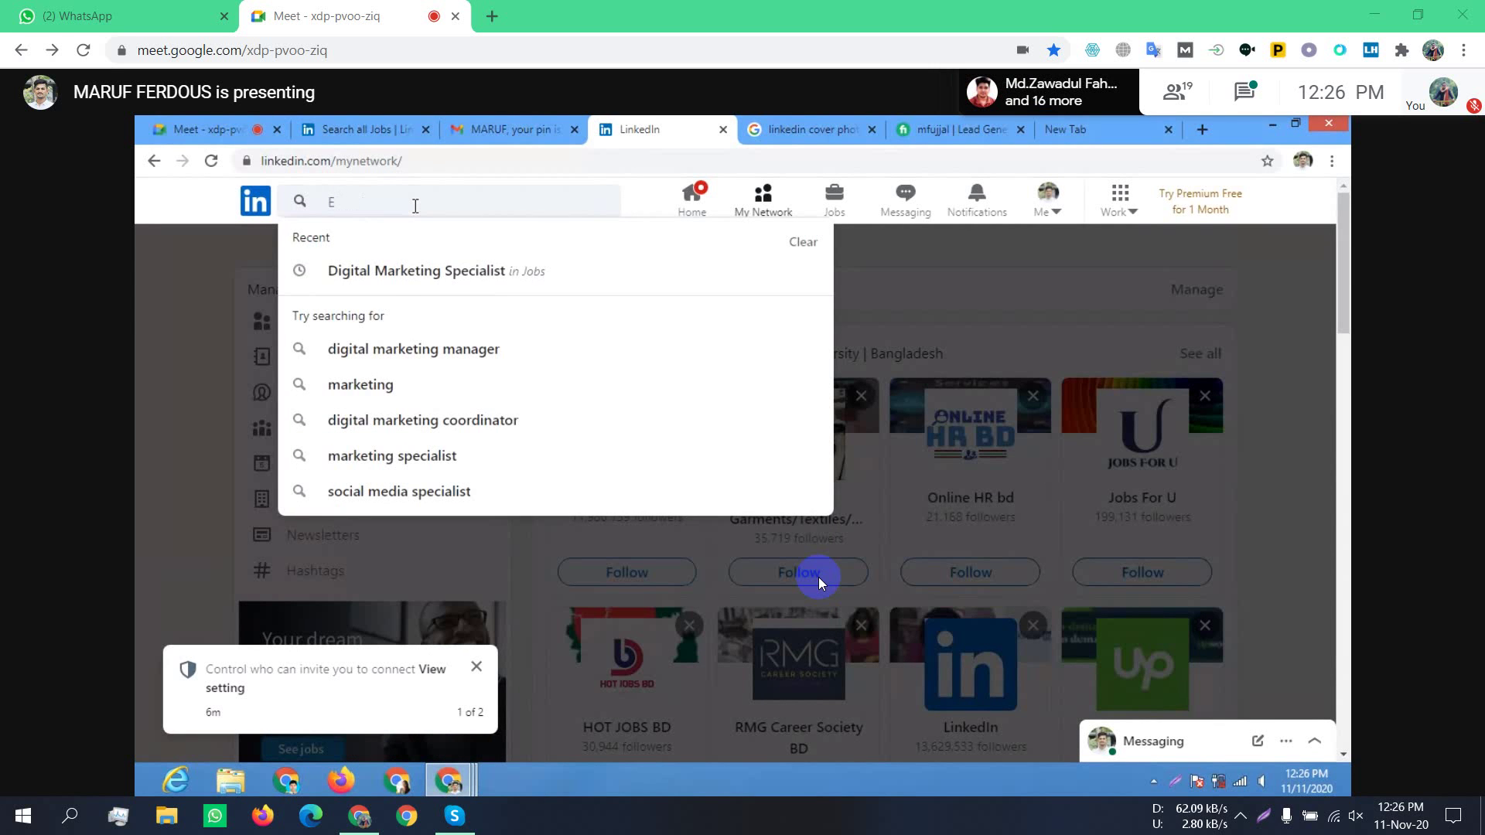
pyautogui.write('co')
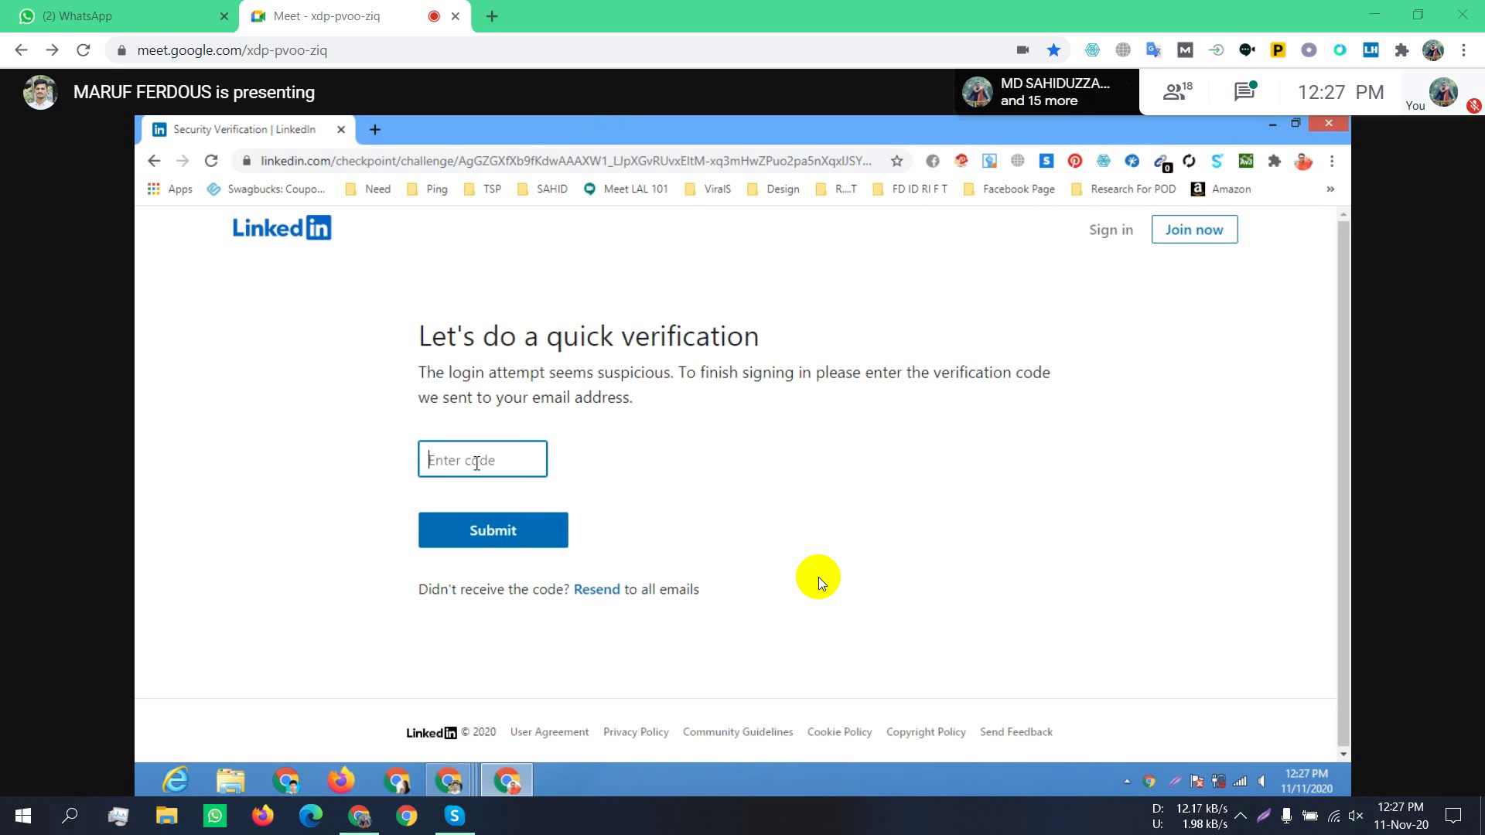
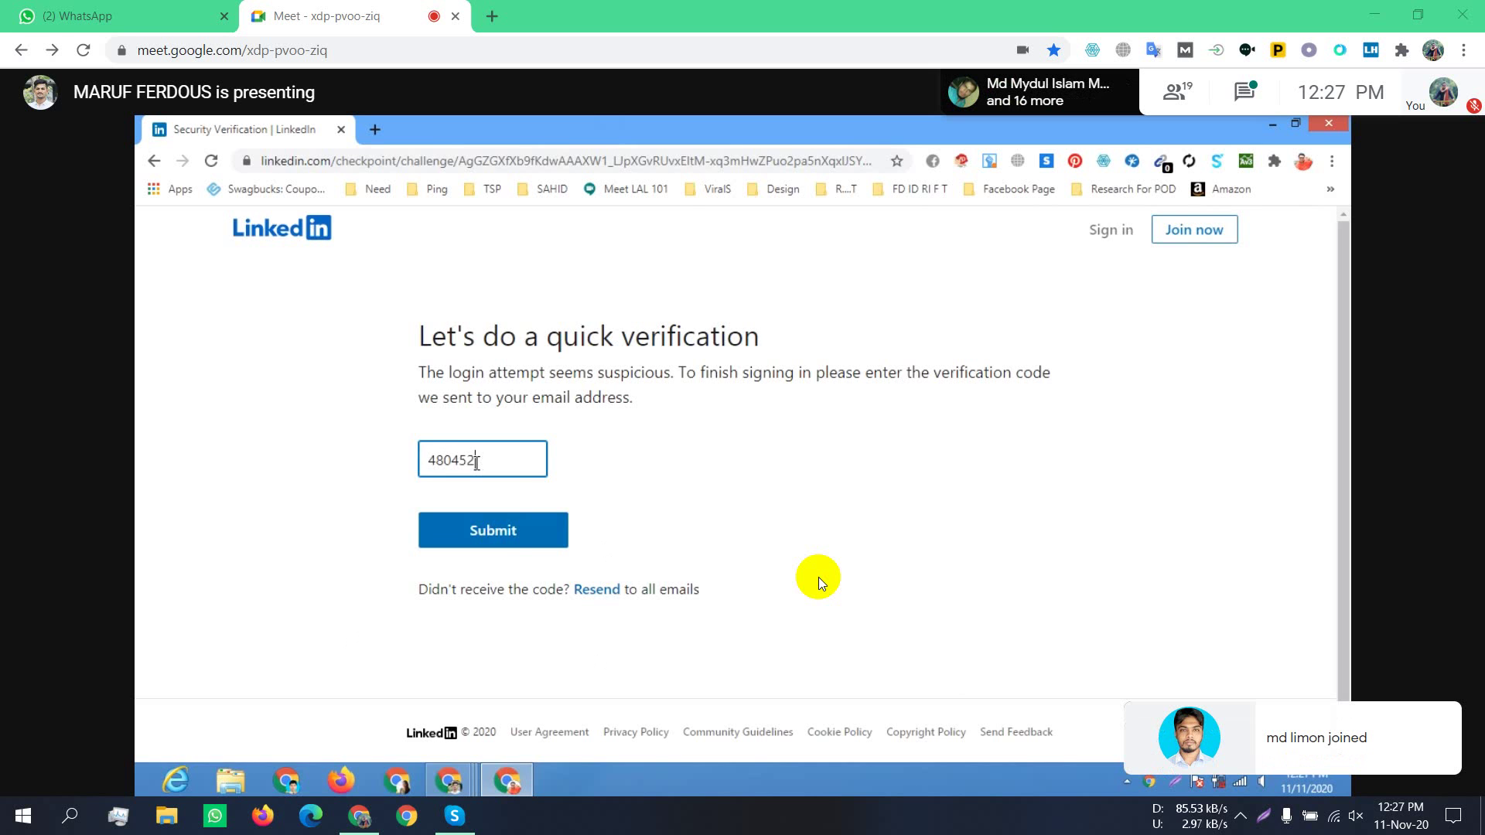
# Step: Enter the emailed verification code and submit it to finish signing in
pyautogui.click(517, 534)
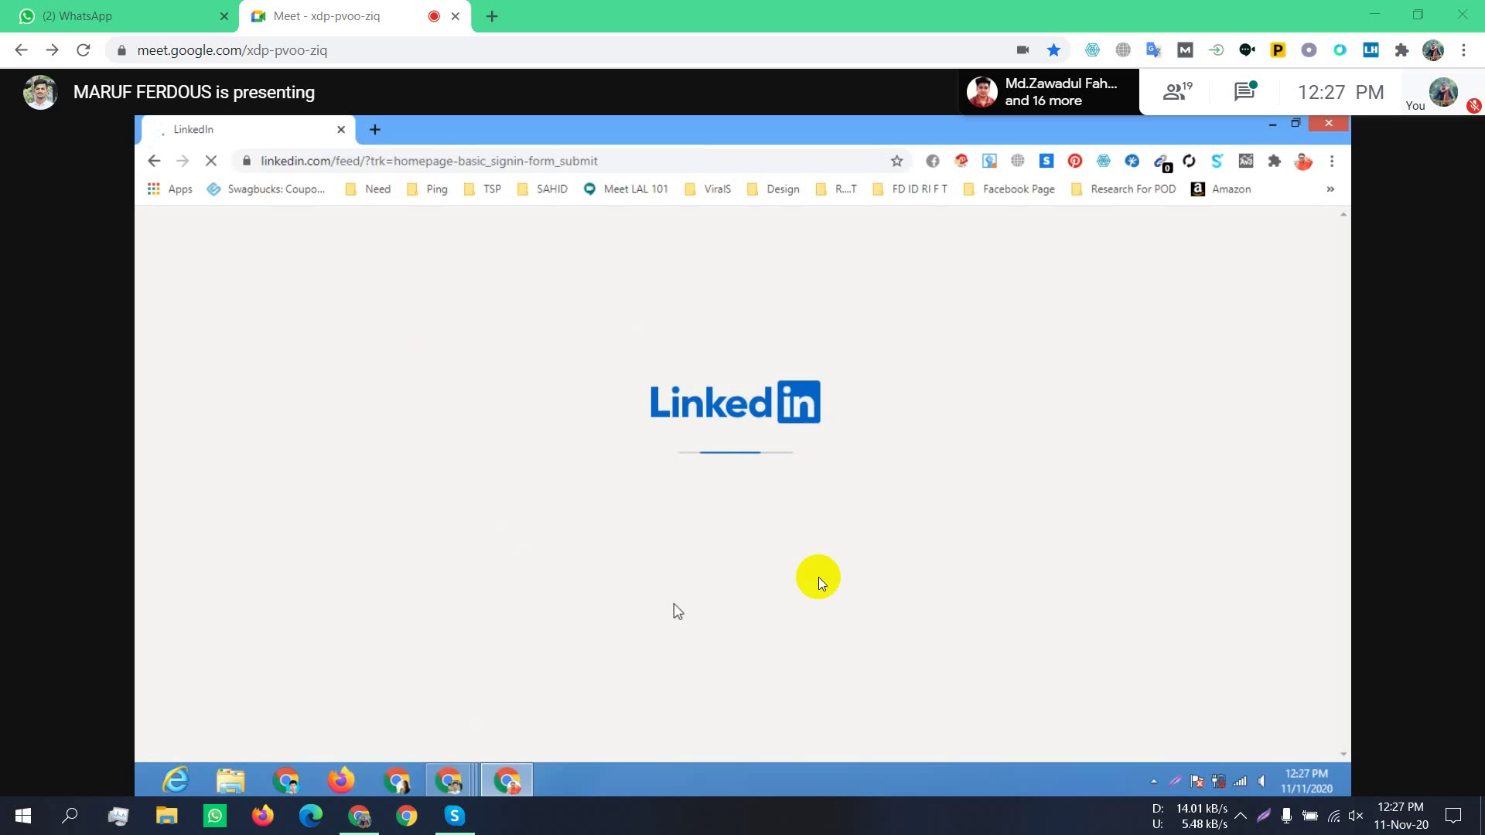
# Step: Back in the LinkedIn window, search for 'ceo' and bring up All Filters for people results
pyautogui.click(447, 781)
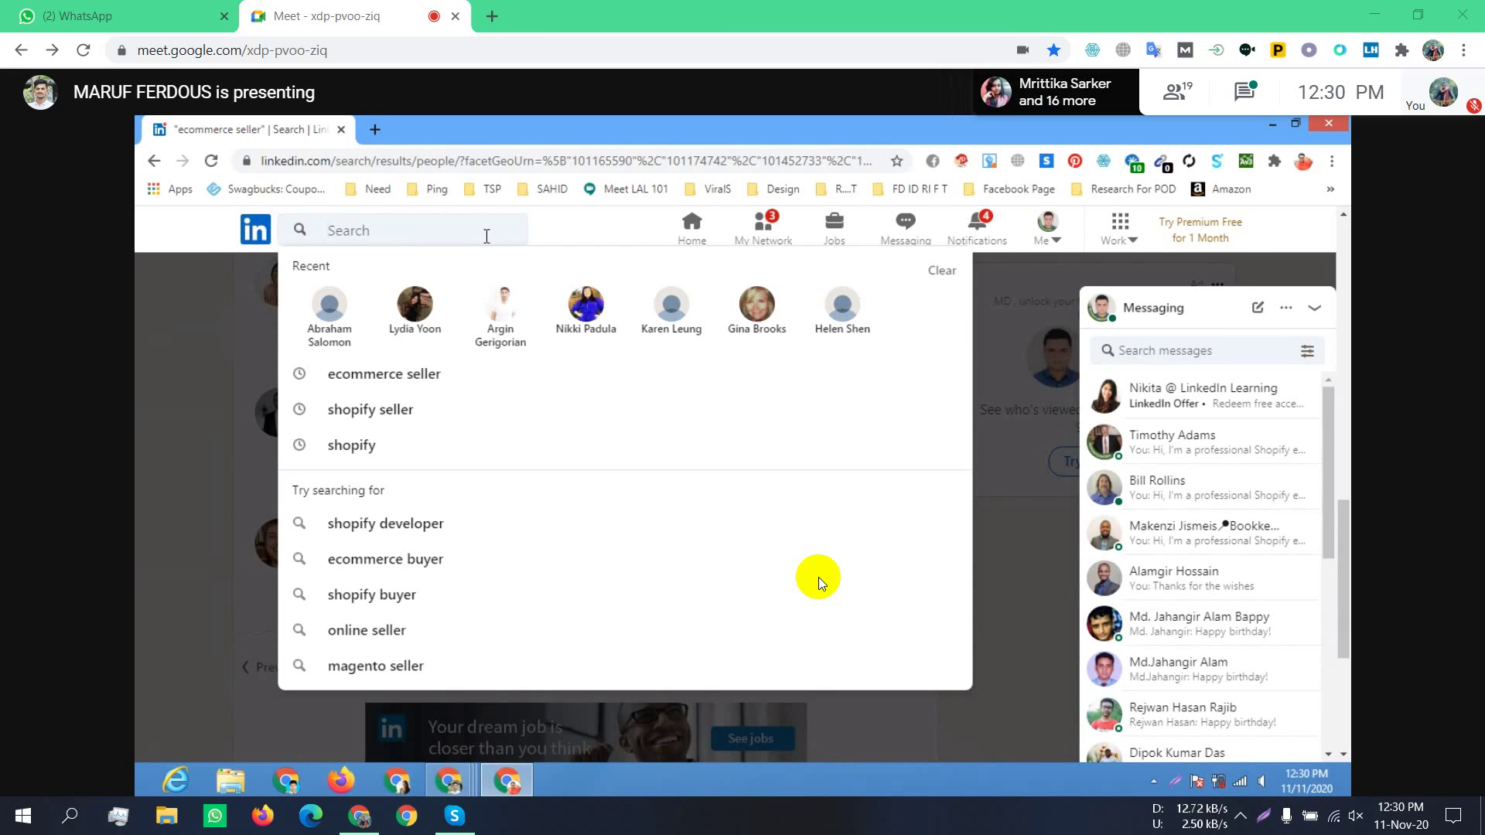
pyautogui.write('ceo')
pyautogui.press('Return')
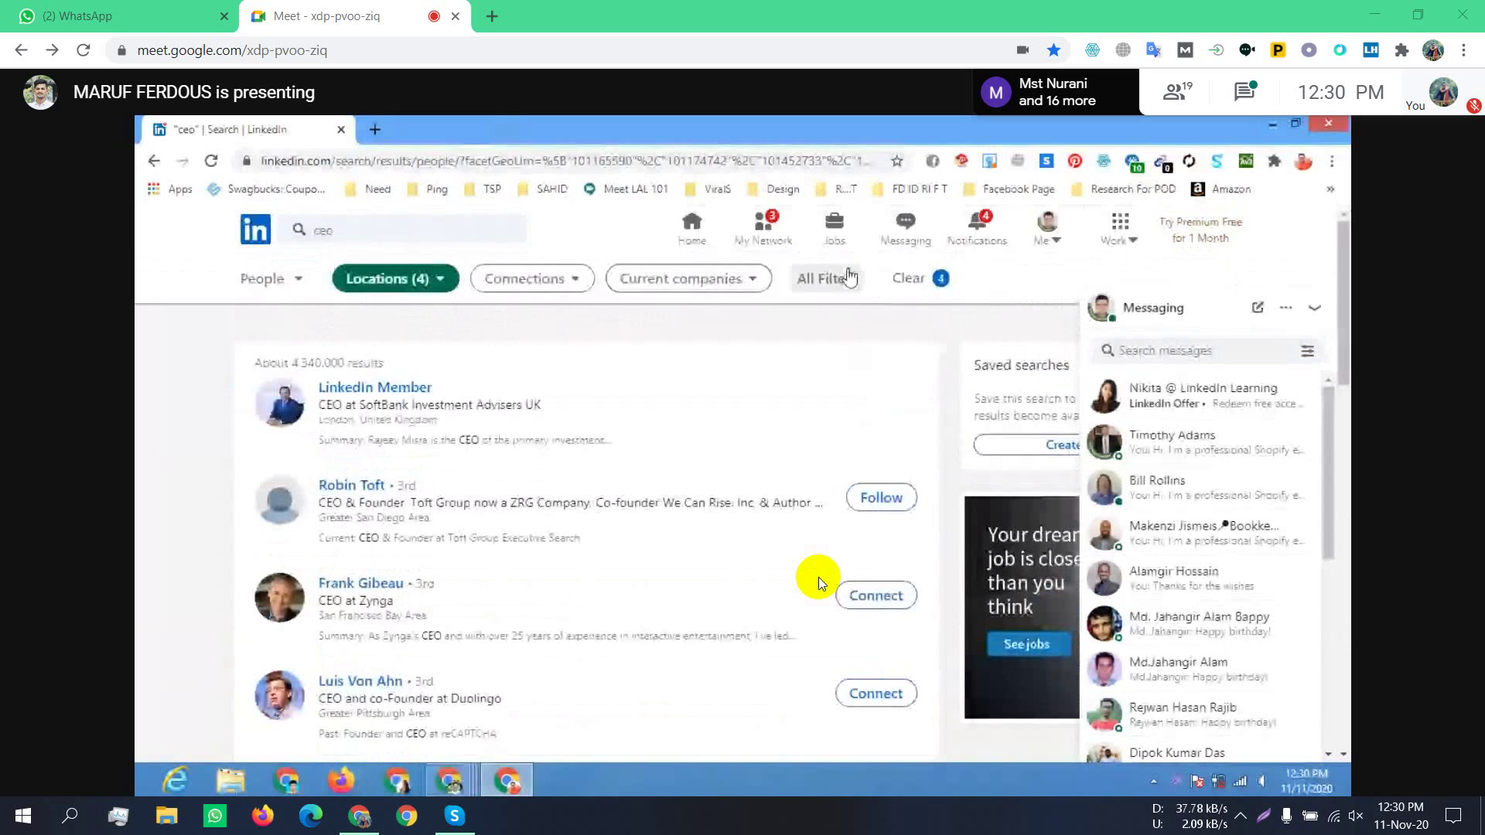
pyautogui.click(839, 281)
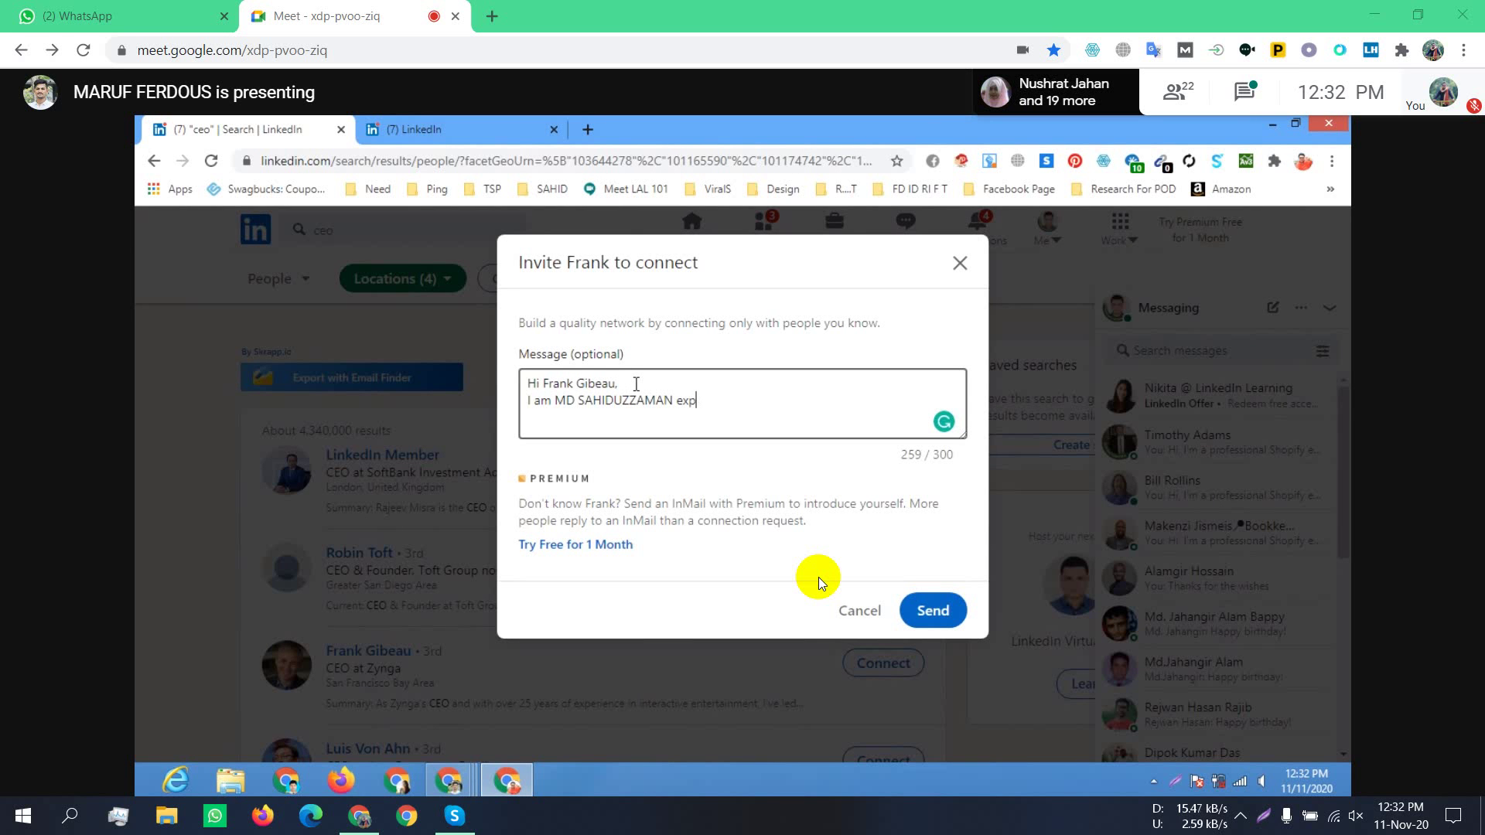
# Step: Extend the note: expert in Digital Marketing and ecommerce, providing data entry, Wining product research, Product listing, social media marketing
pyautogui.write('ert in D')
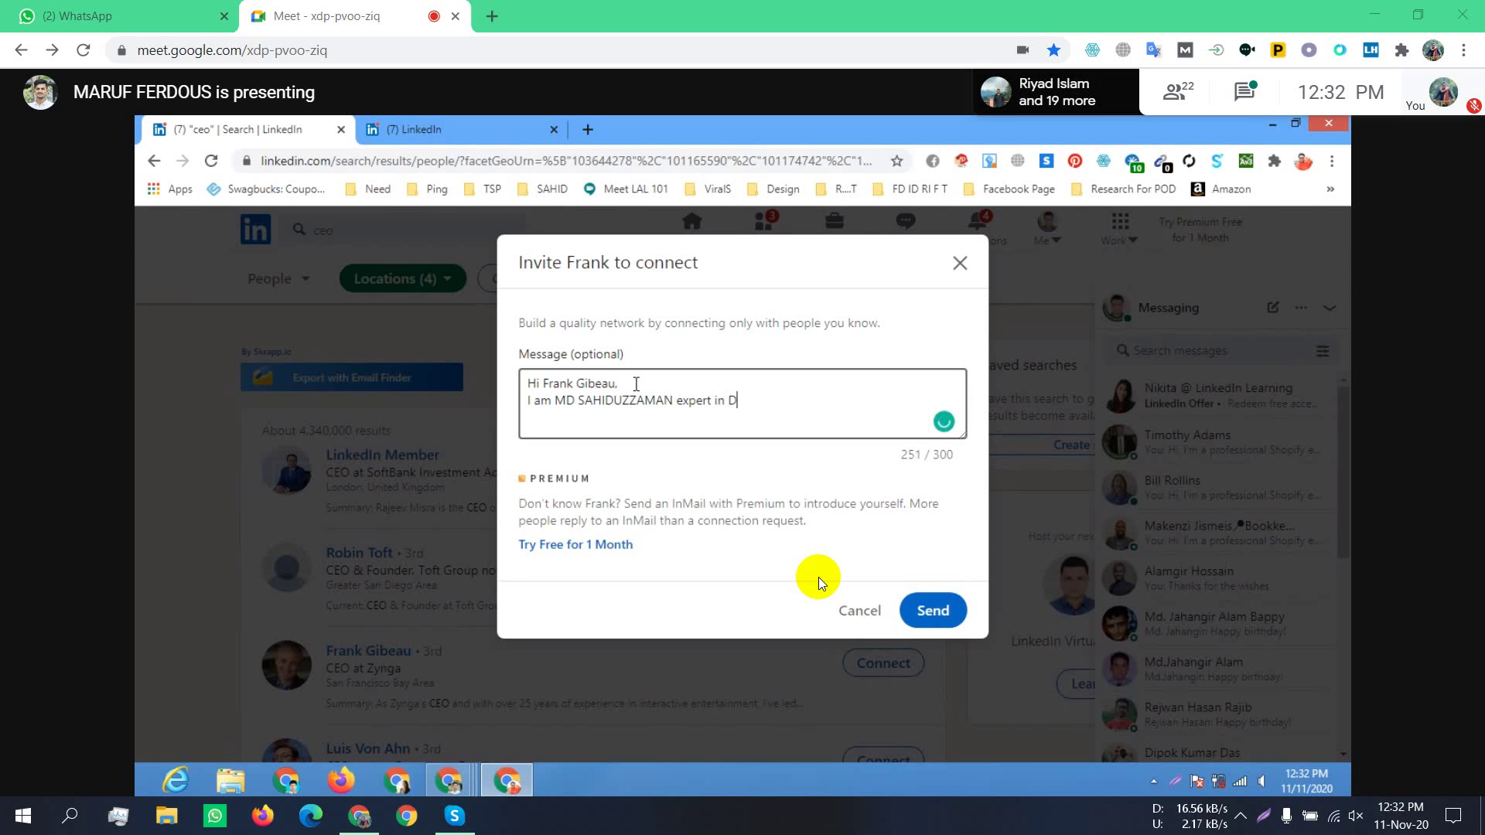
pyautogui.write('igital Market')
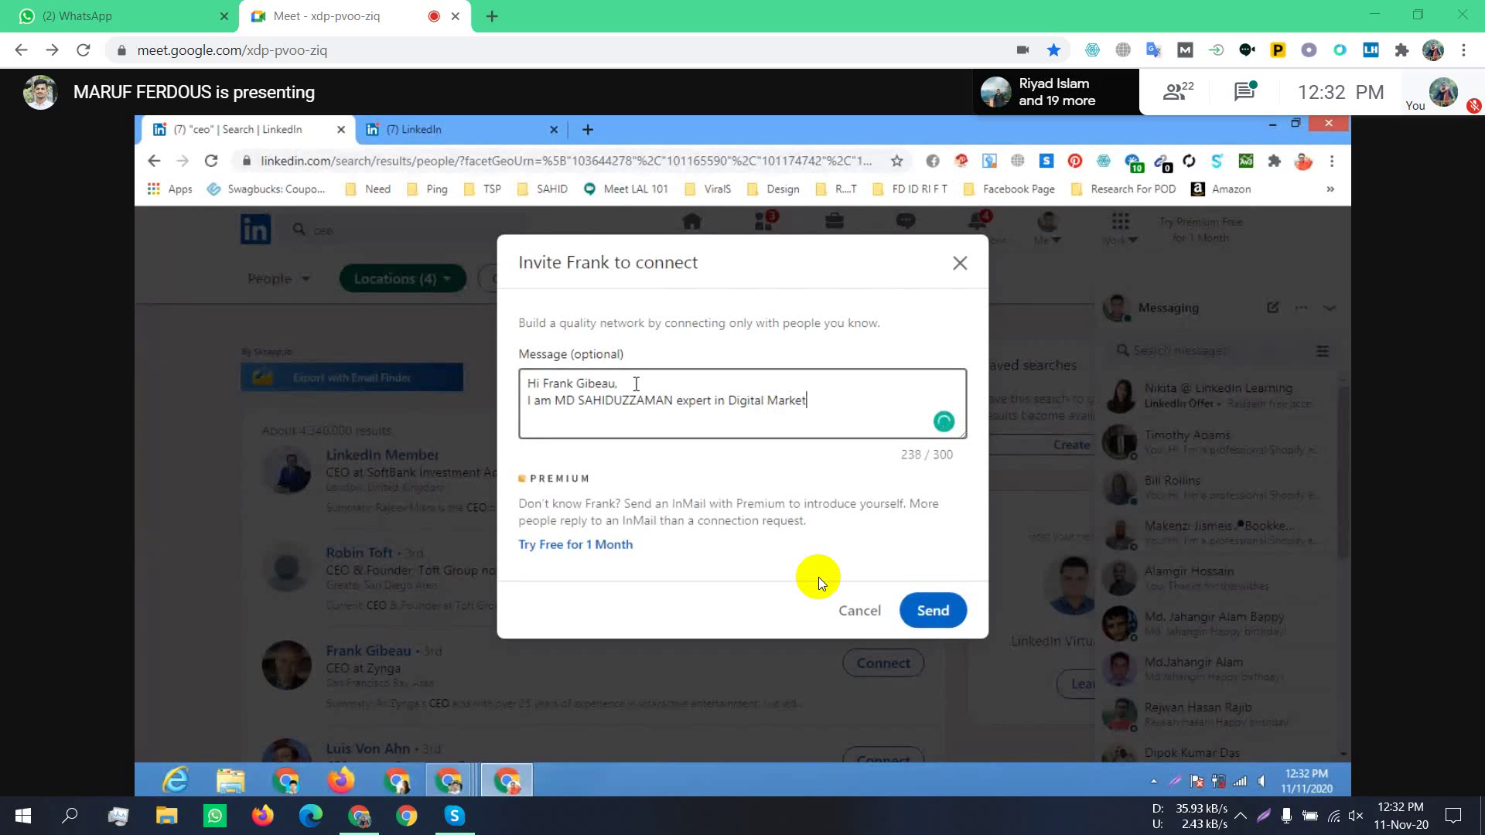
pyautogui.write('ing and ecommerce')
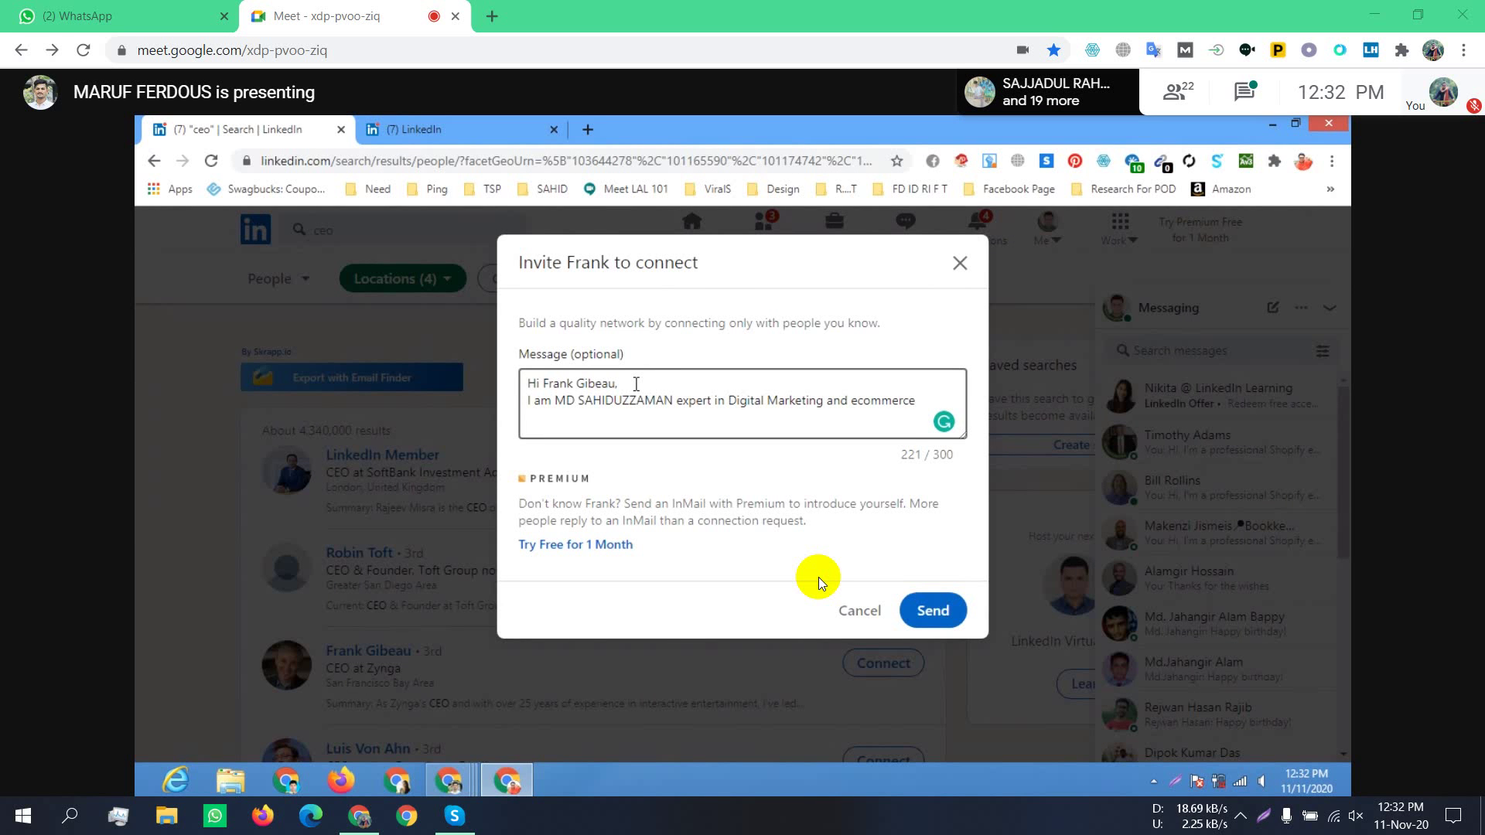
pyautogui.write('.')
pyautogui.write('. I ca')
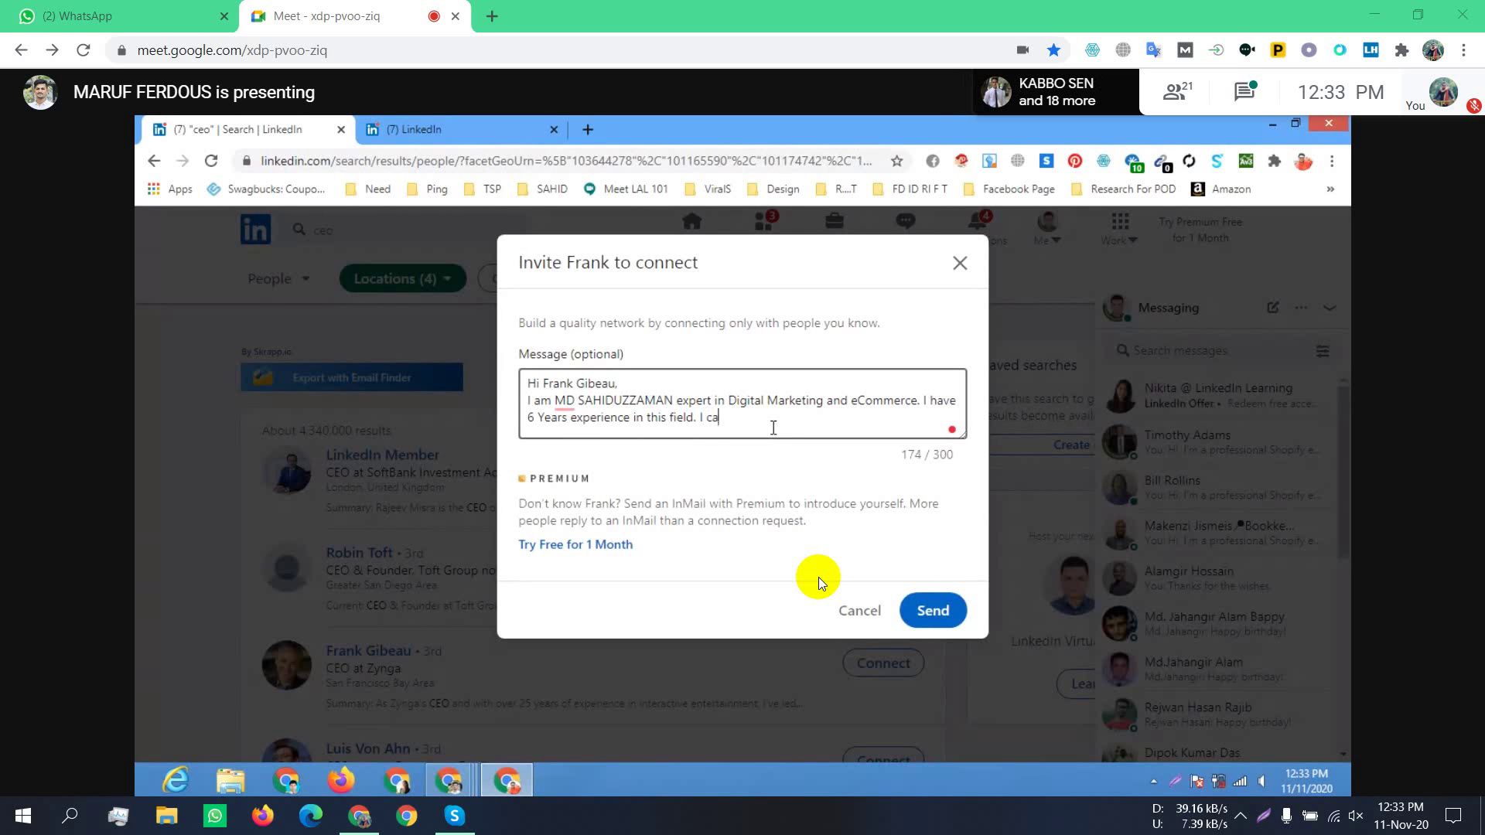
pyautogui.write('n provide.')
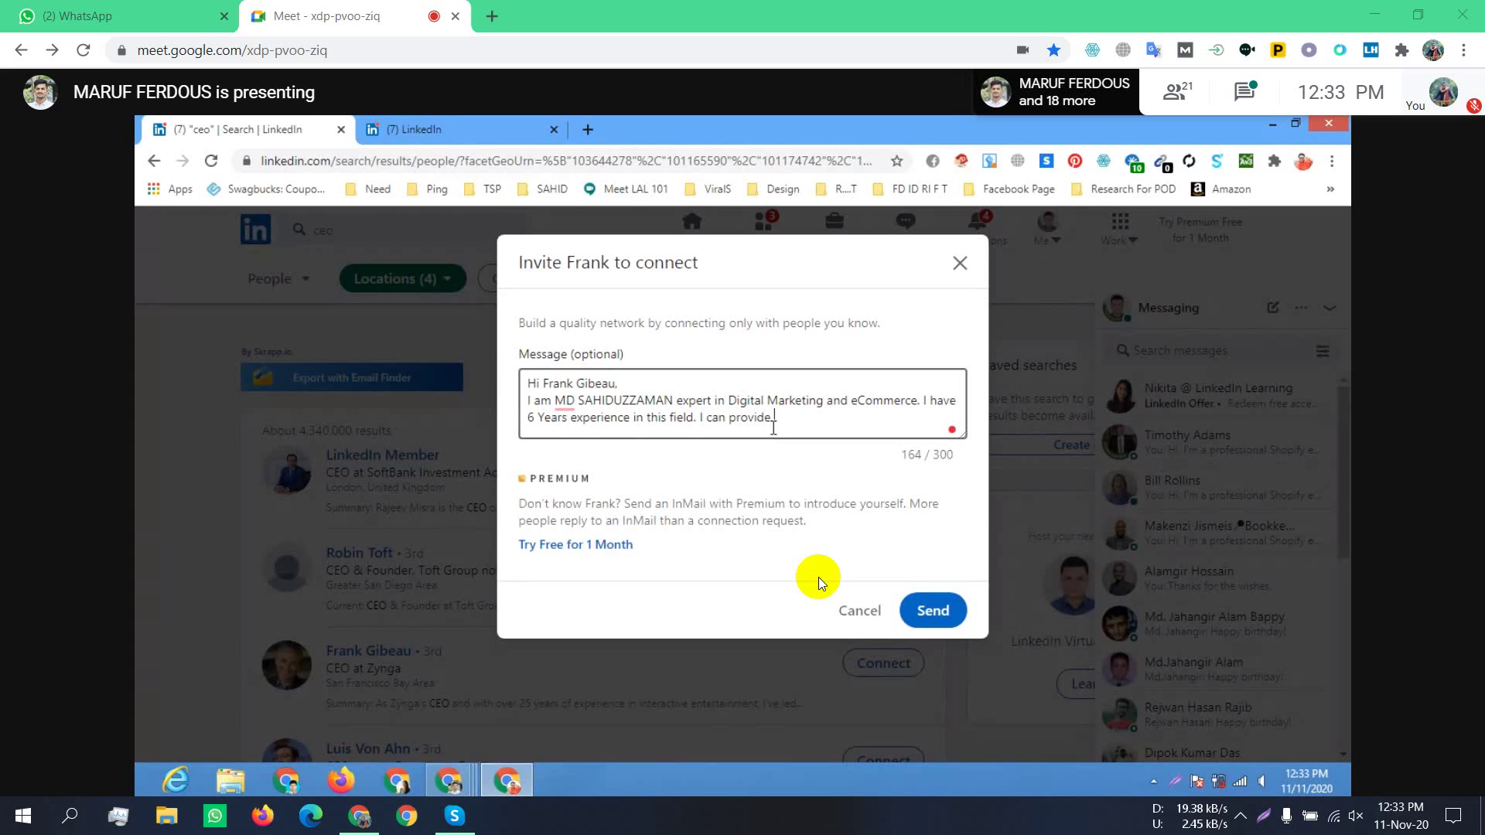
pyautogui.press('BackSpace')
pyautogui.write(' da')
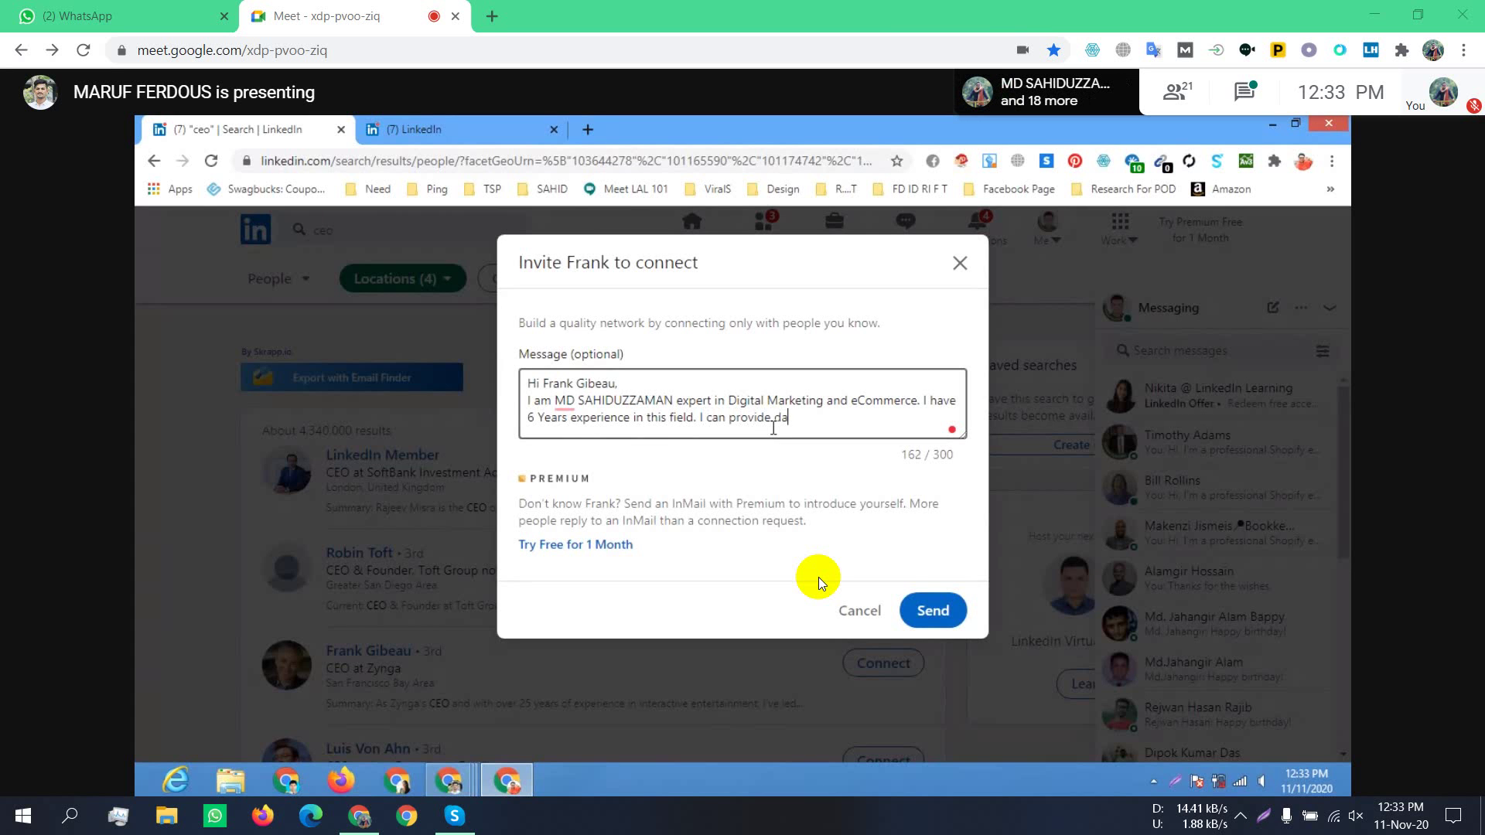
pyautogui.write('ta entry ')
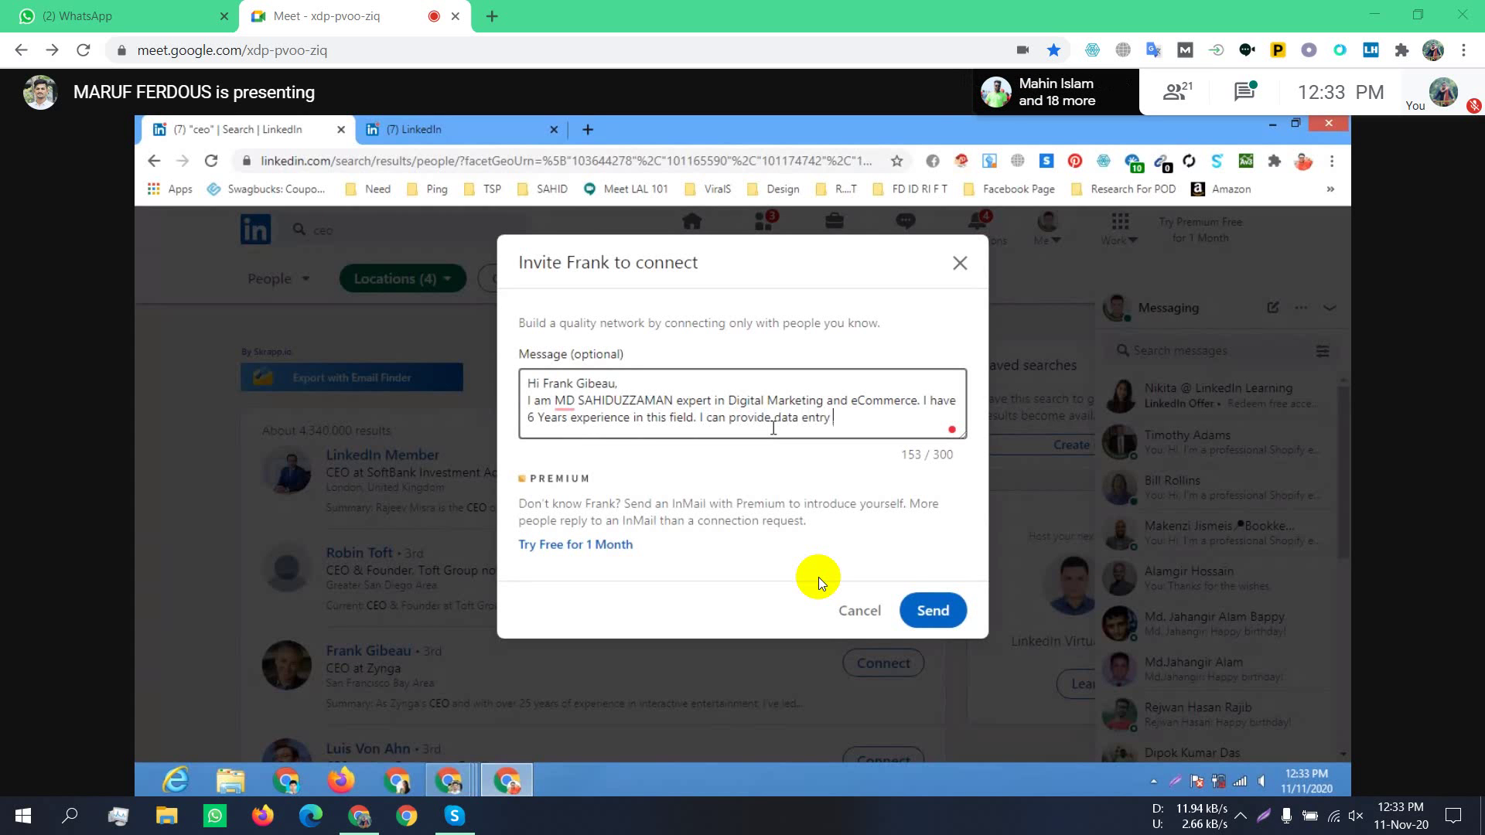
pyautogui.write(', Pro')
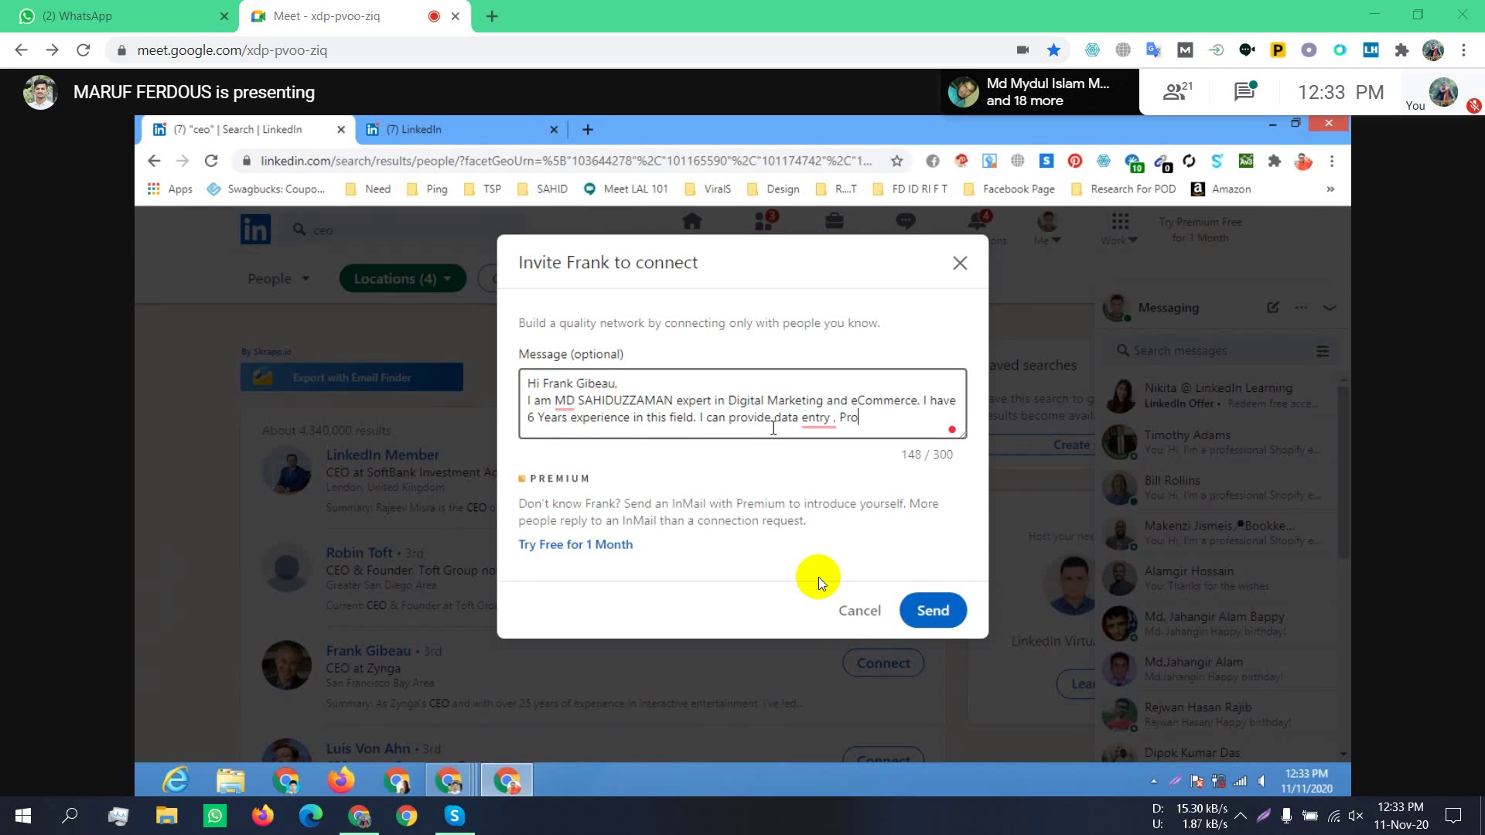
pyautogui.write('duct rese')
pyautogui.press('BackSpace')
pyautogui.press('BackSpace')
pyautogui.press('BackSpace')
pyautogui.press('BackSpace')
pyautogui.press('BackSpace')
pyautogui.press('BackSpace')
pyautogui.press('BackSpace')
pyautogui.press('BackSpace')
pyautogui.press('BackSpace')
pyautogui.press('BackSpace')
pyautogui.press('BackSpace')
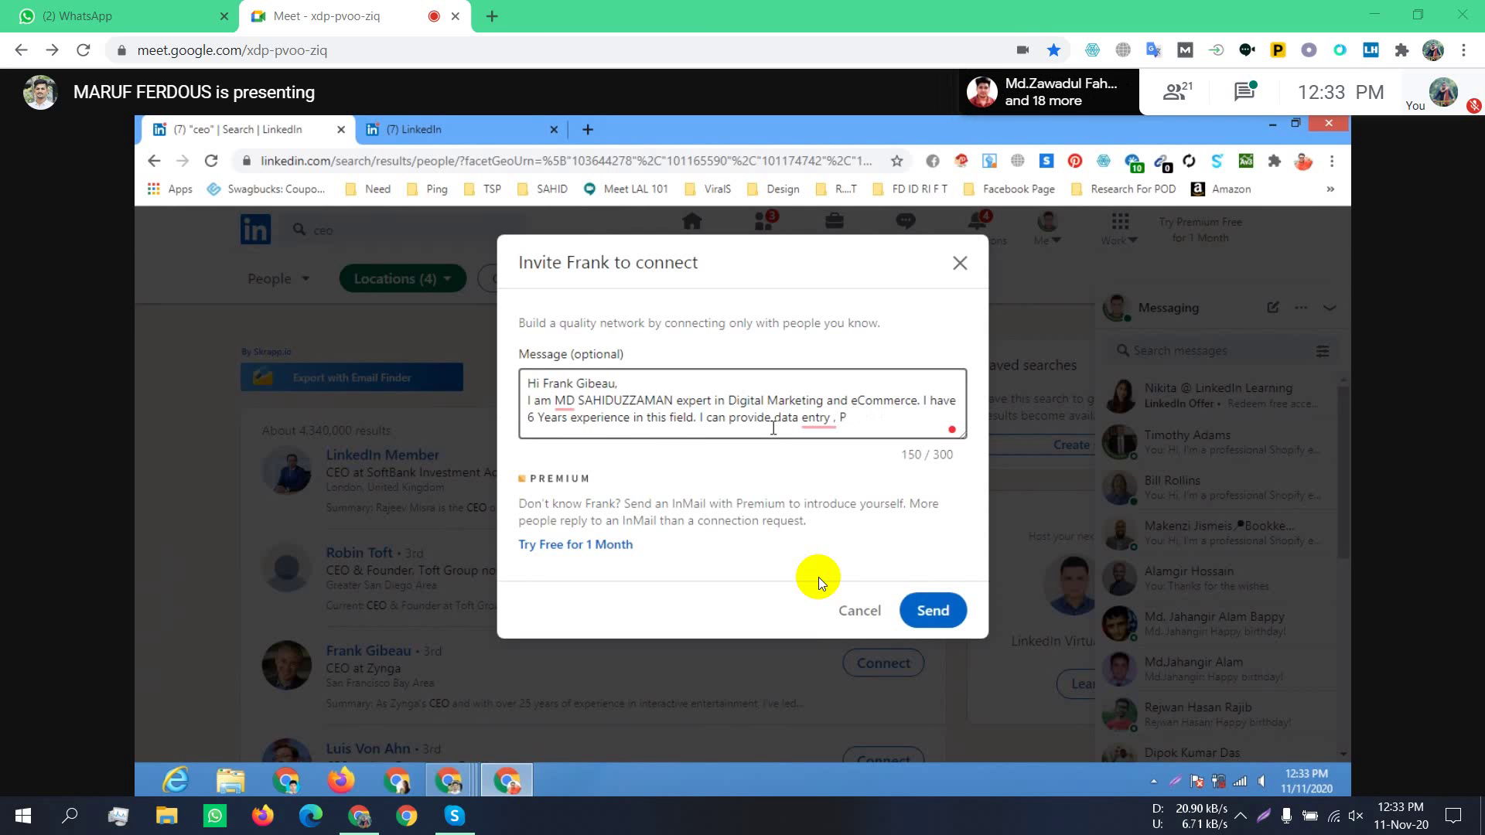
pyautogui.press('BackSpace')
pyautogui.write('Wining p')
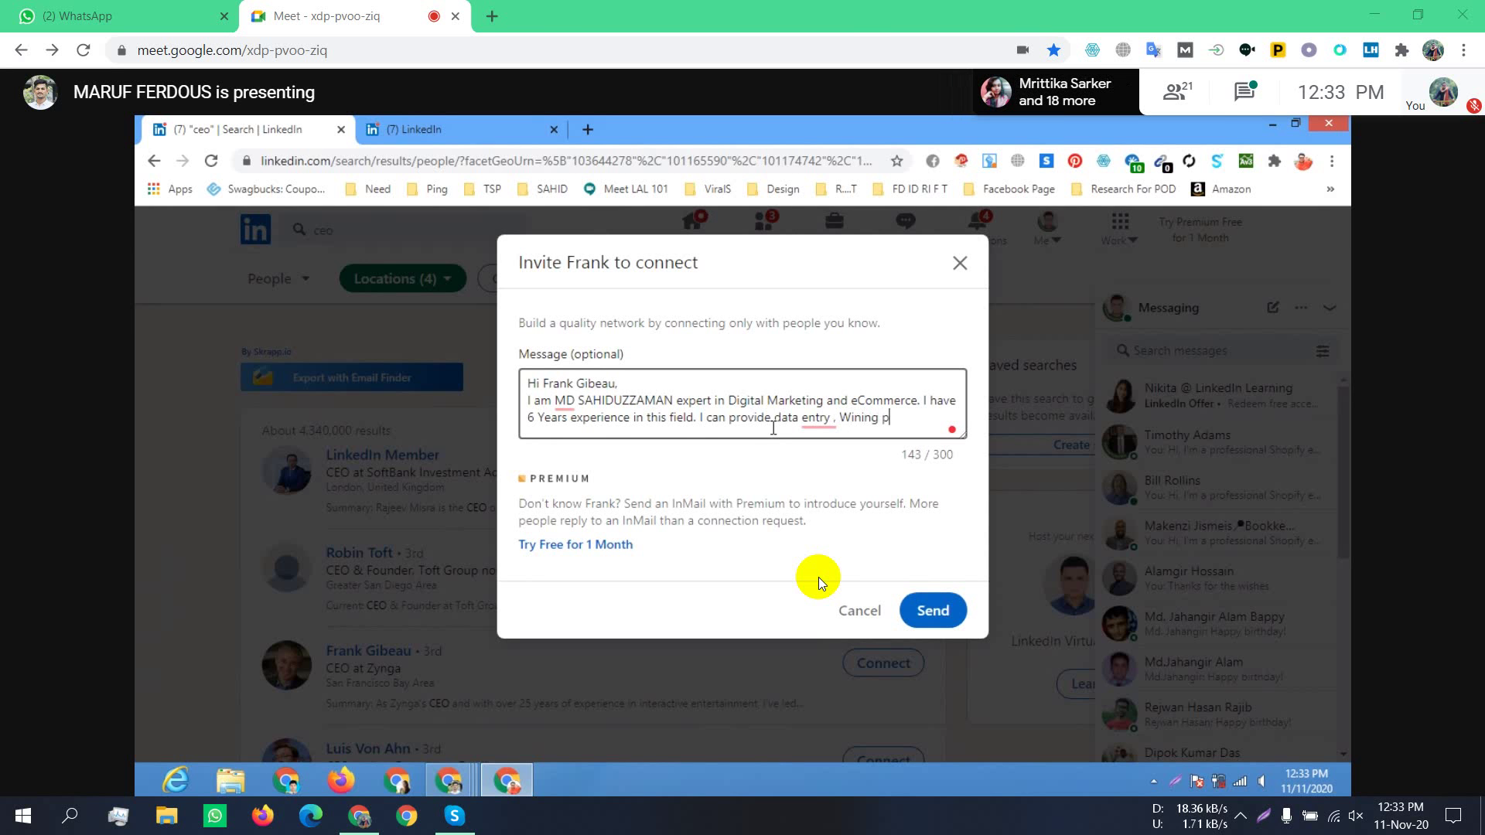
pyautogui.write('roduct research')
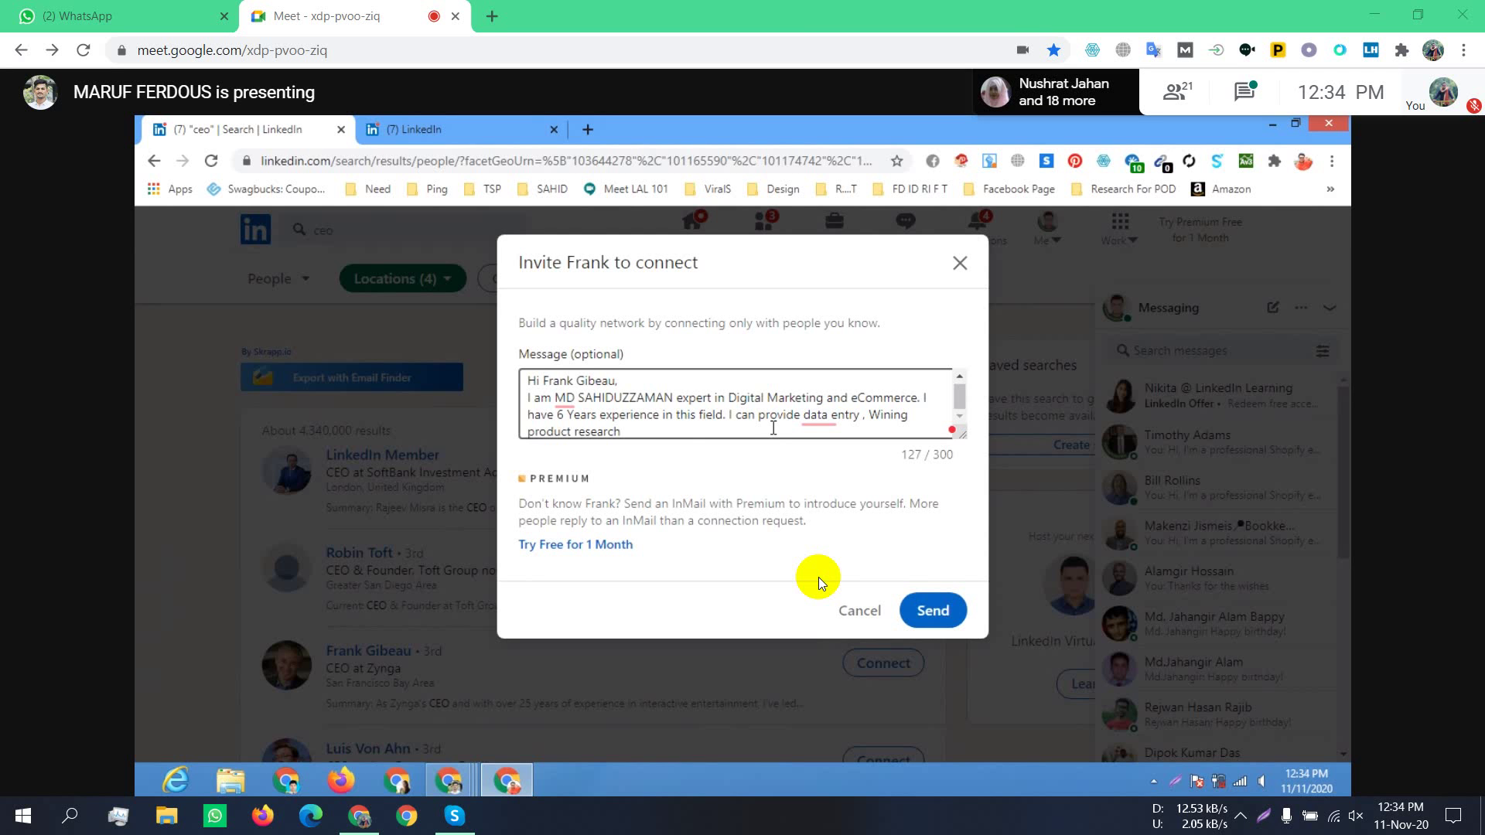
pyautogui.write('Product I')
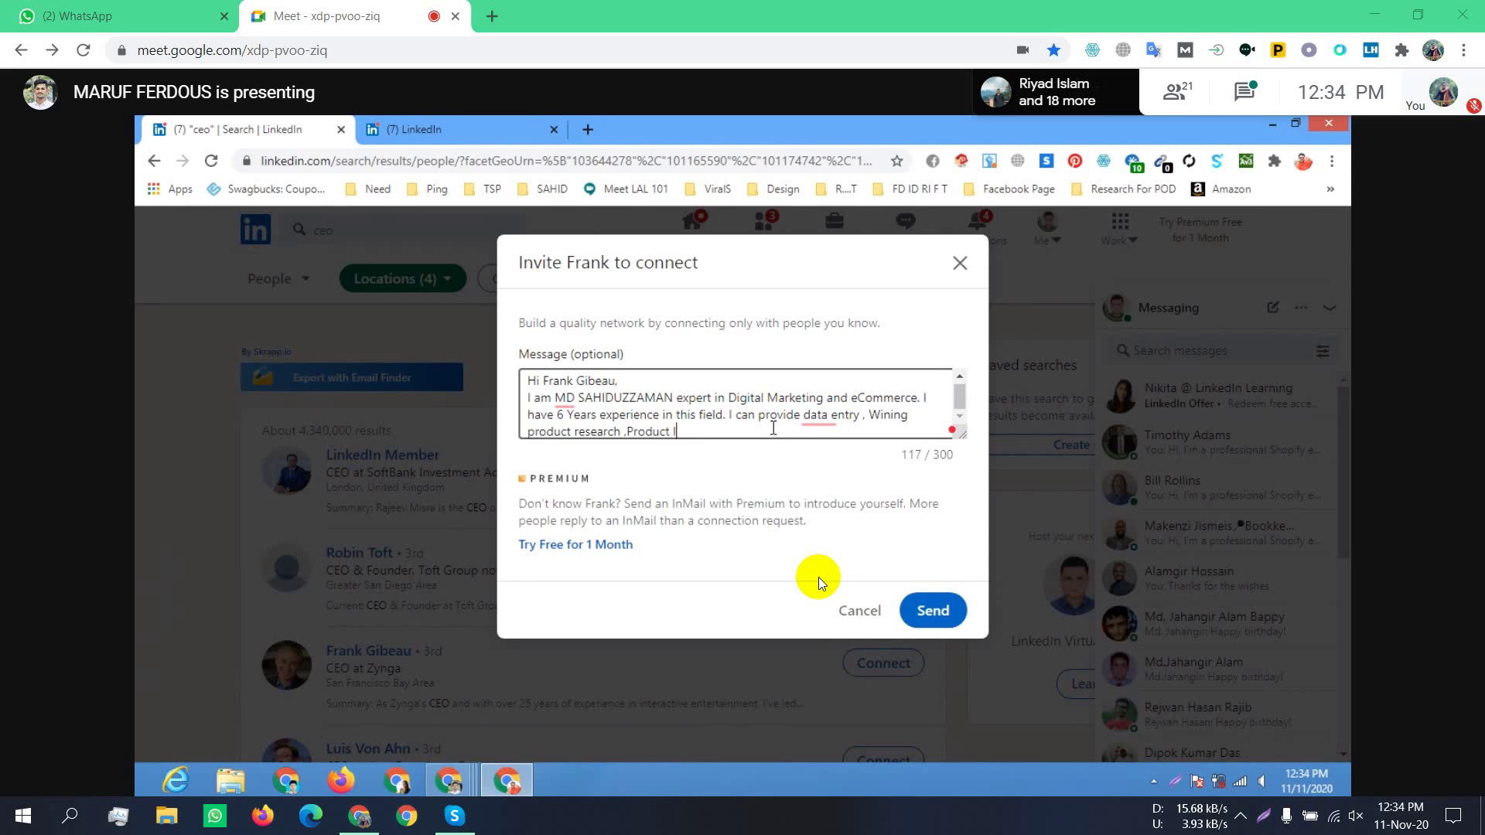
pyautogui.write('isd')
pyautogui.write('s')
pyautogui.press('BackSpace')
pyautogui.write('sting ,')
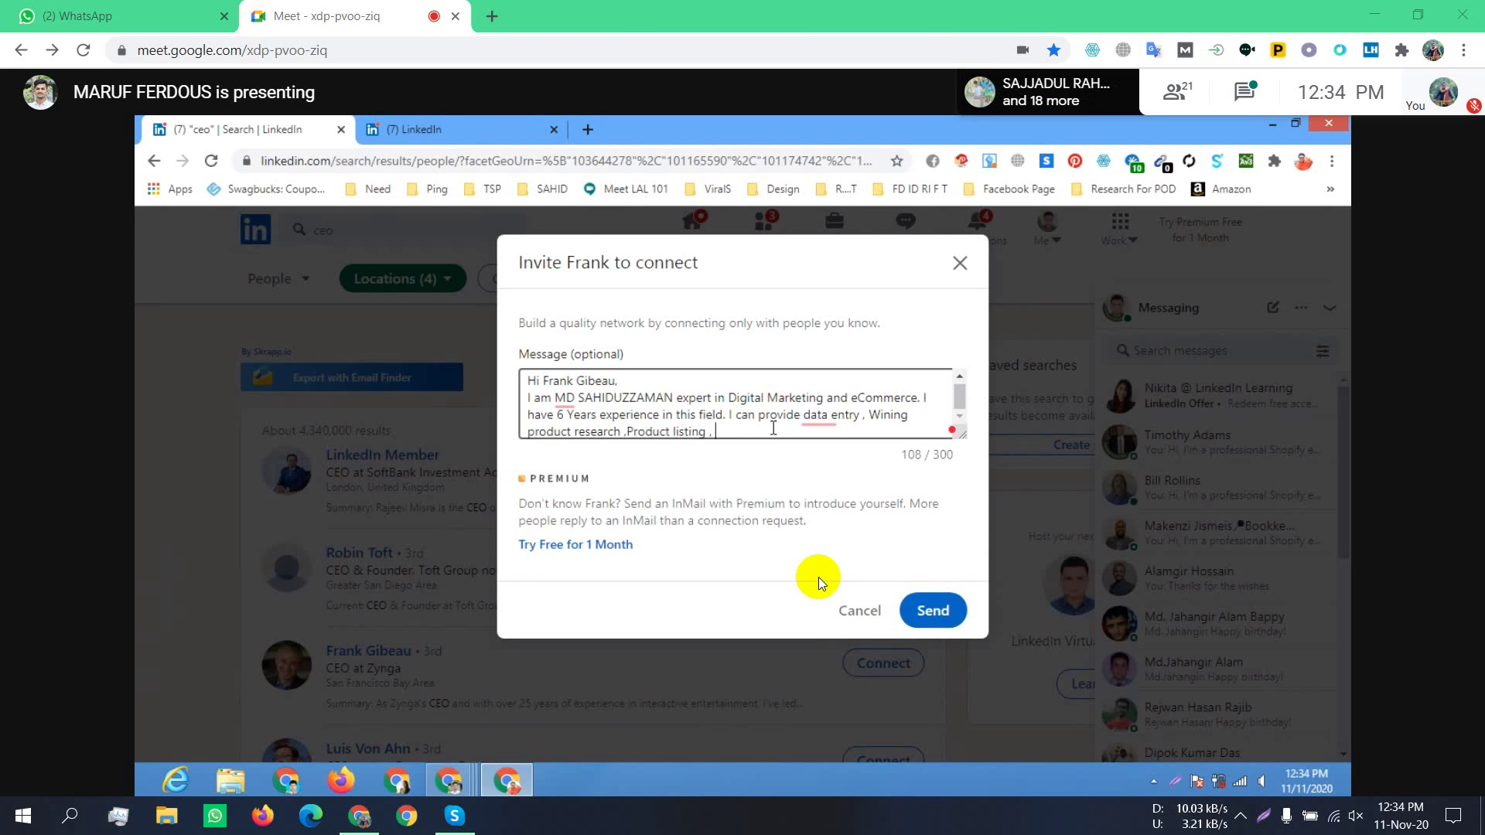
pyautogui.write(' social me')
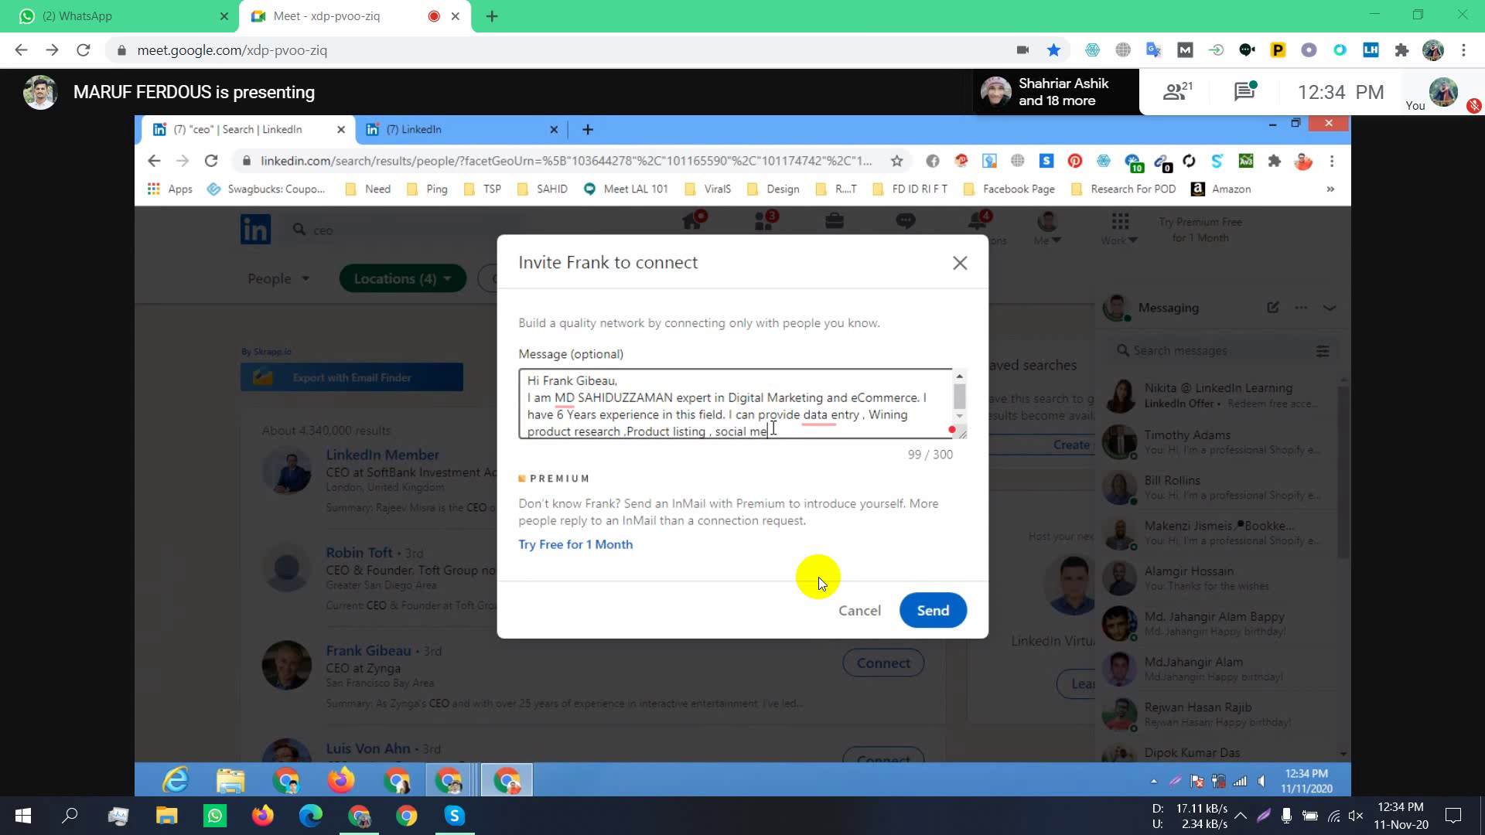
pyautogui.write('dia m,')
pyautogui.write('arke')
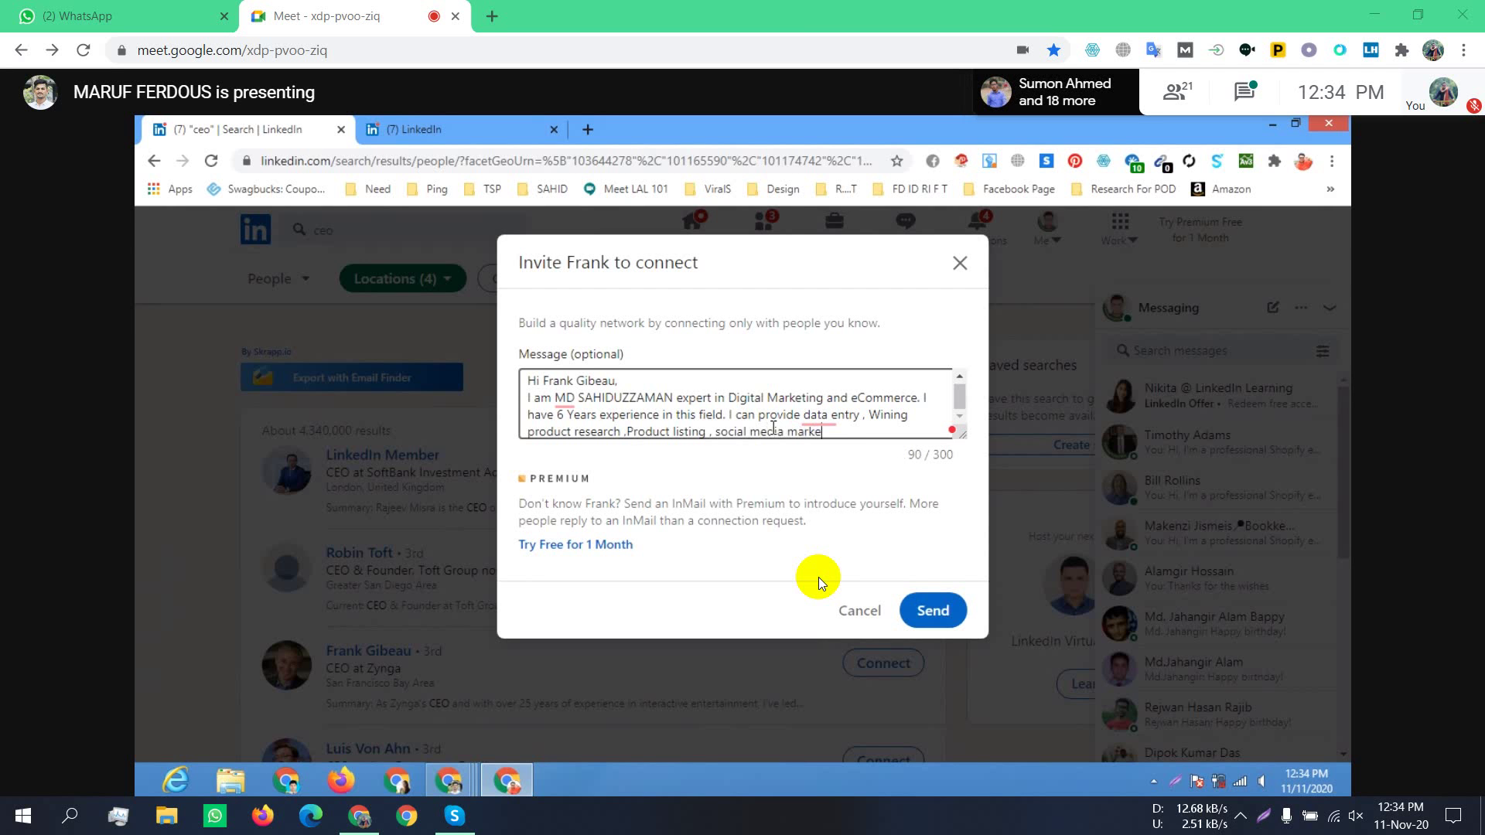
pyautogui.write('ting, Seo Services.If')
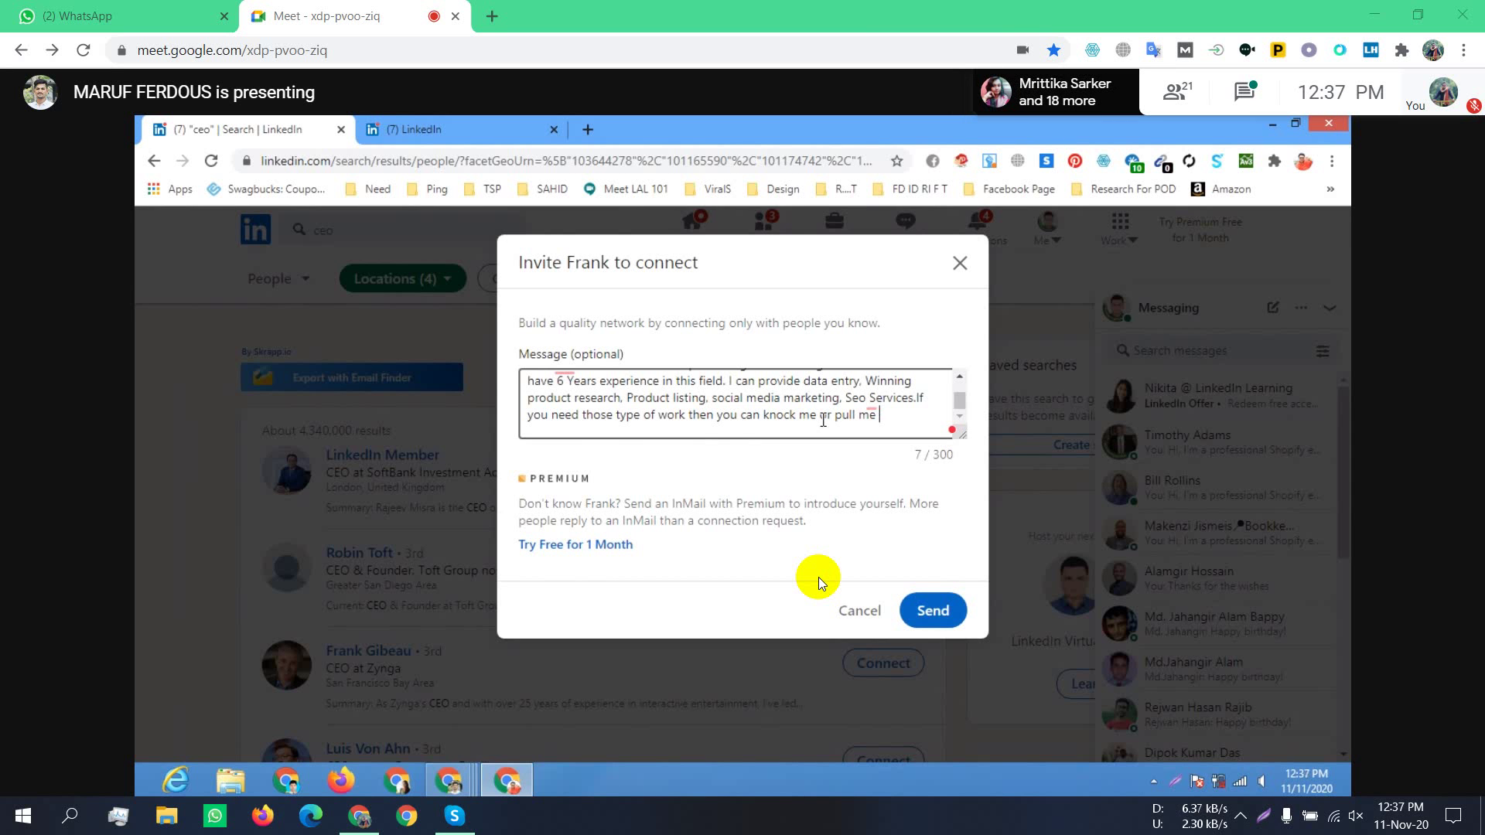
# Step: Rewrite the note's closing after 'knock me or' so it reads 'message me in w…'
pyautogui.press('BackSpace')
pyautogui.press('BackSpace')
pyautogui.press('BackSpace')
pyautogui.press('BackSpace')
pyautogui.press('BackSpace')
pyautogui.press('BackSpace')
pyautogui.press('BackSpace')
pyautogui.press('BackSpace')
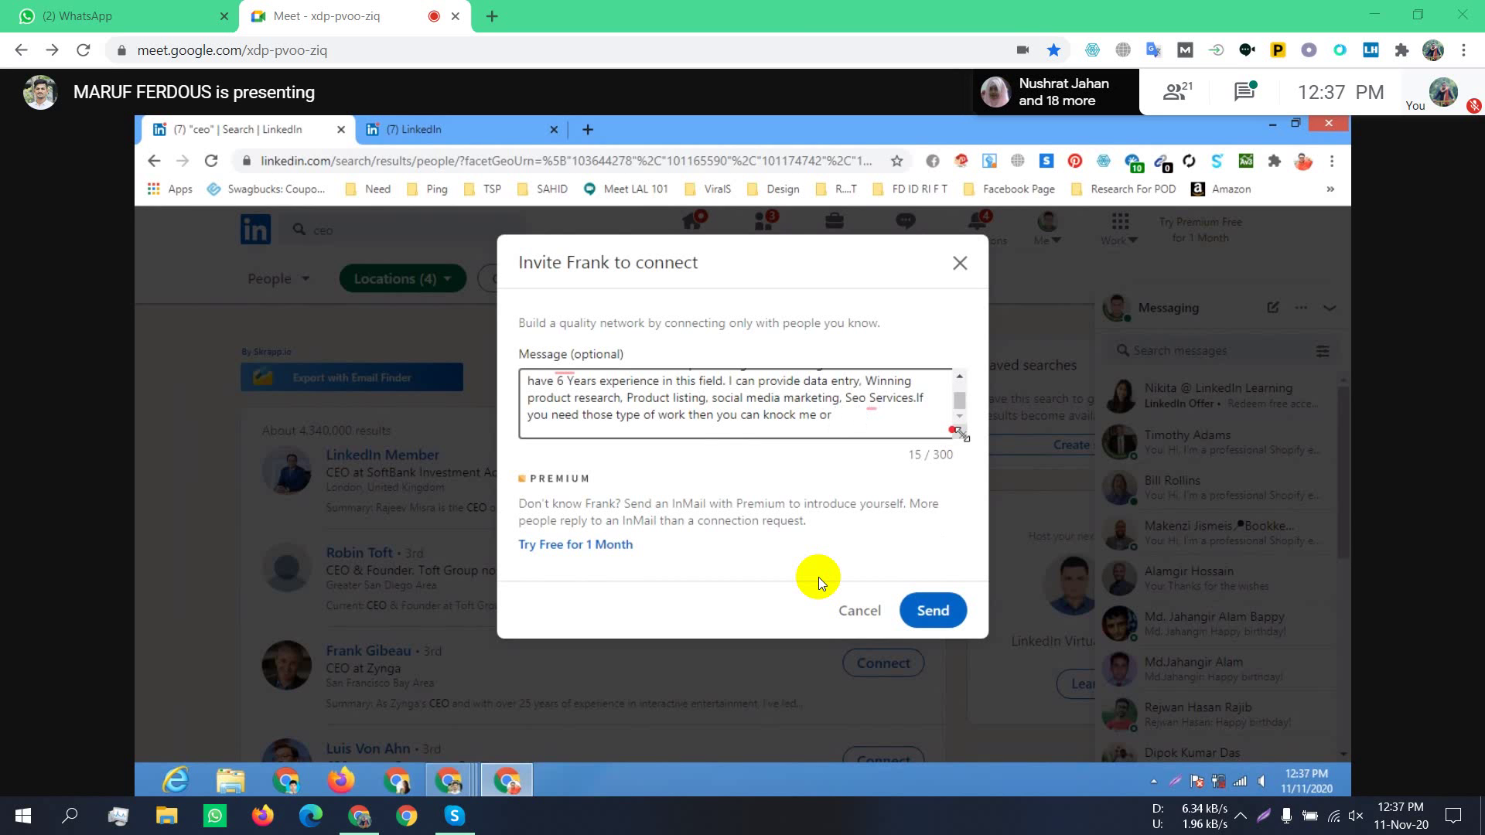
pyautogui.write('ping')
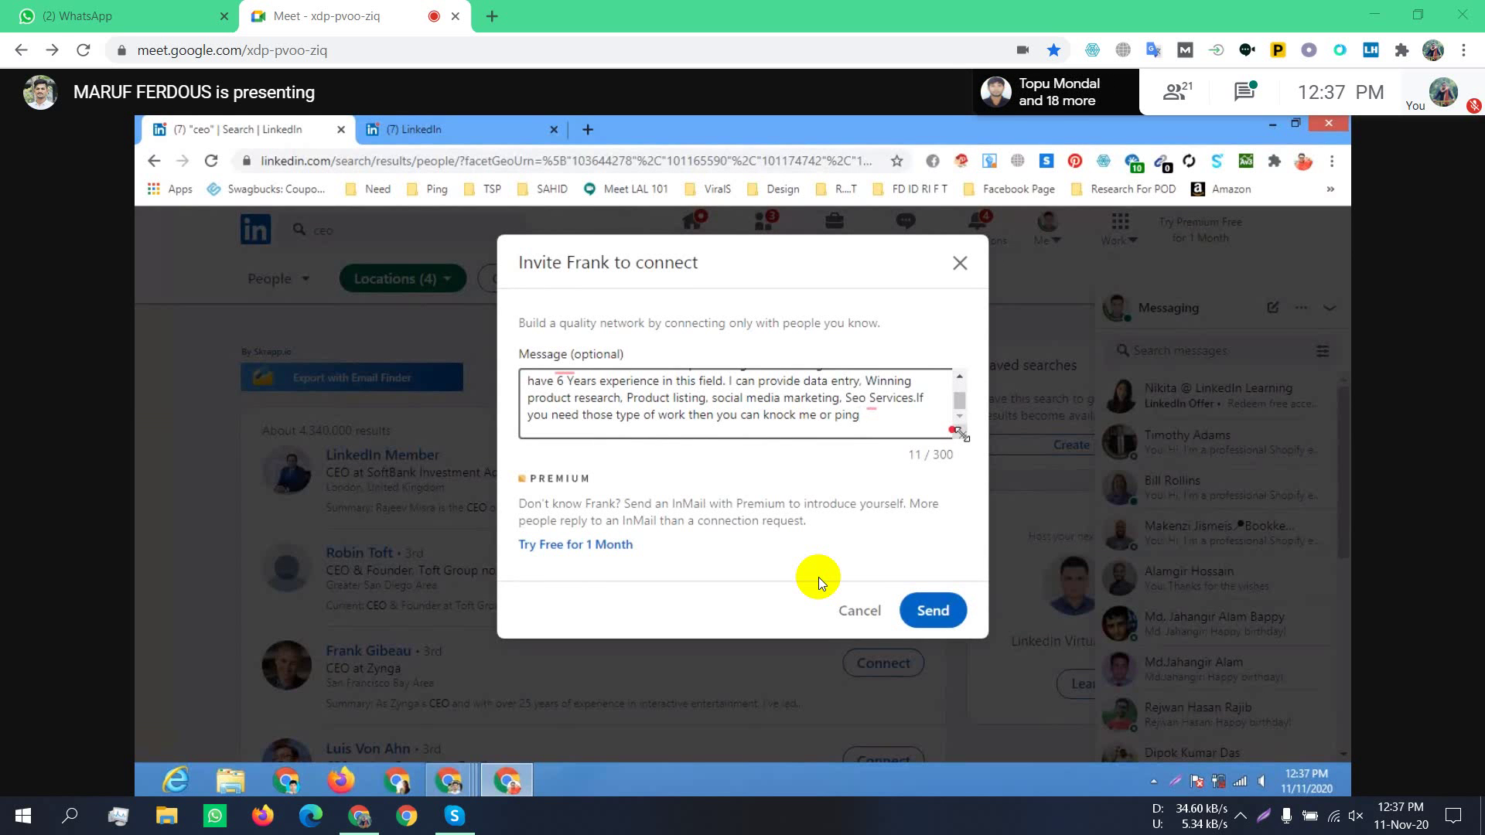
pyautogui.press('BackSpace')
pyautogui.press('BackSpace')
pyautogui.press('BackSpace')
pyautogui.press('BackSpace')
pyautogui.press('BackSpace')
pyautogui.press('BackSpace')
pyautogui.write('r con')
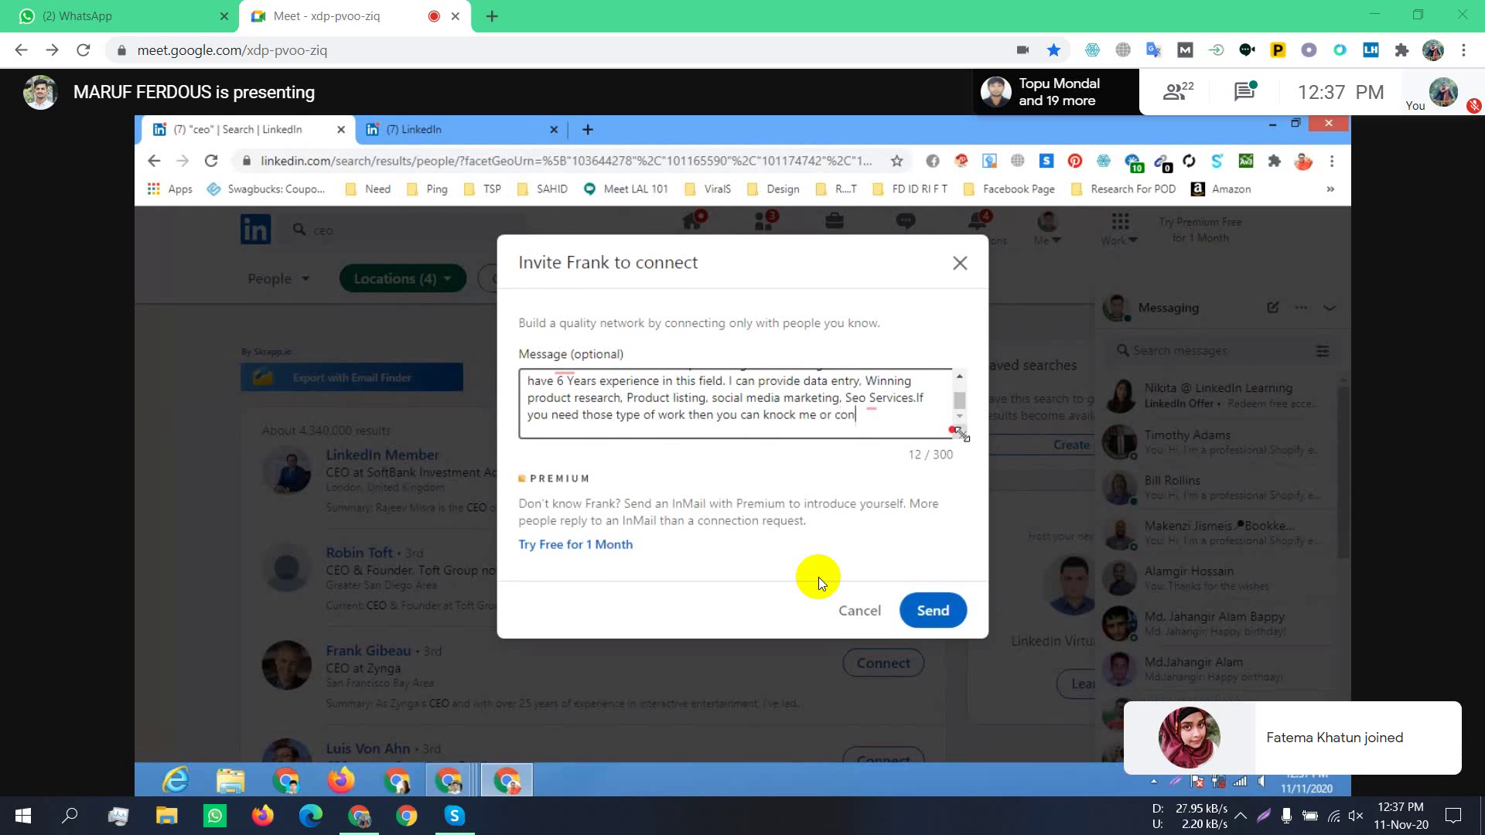
pyautogui.write('t')
pyautogui.press('BackSpace')
pyautogui.press('BackSpace')
pyautogui.press('BackSpace')
pyautogui.press('BackSpace')
pyautogui.write('sms')
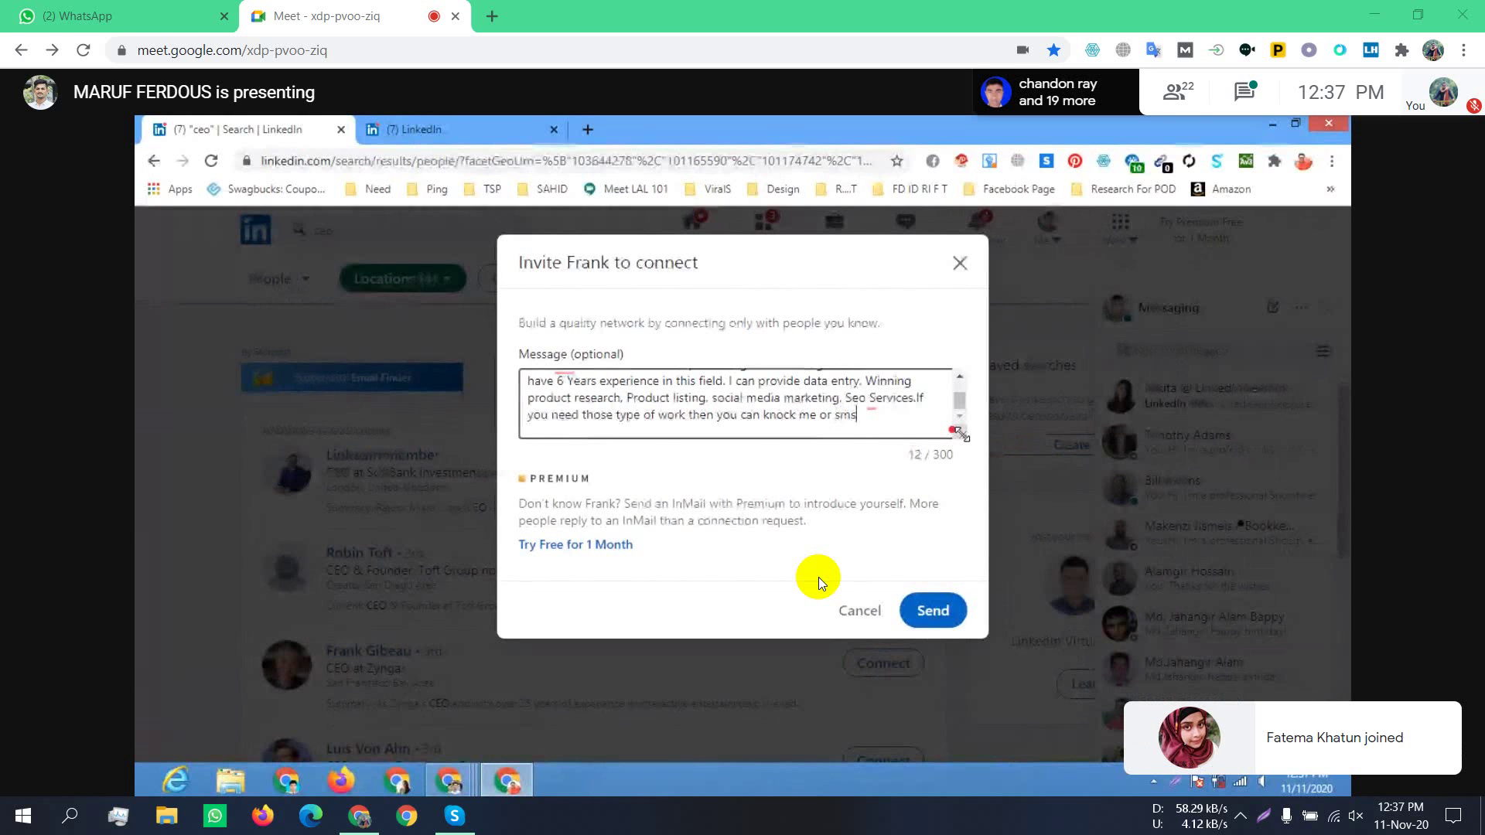
pyautogui.press('BackSpace')
pyautogui.press('BackSpace')
pyautogui.press('BackSpace')
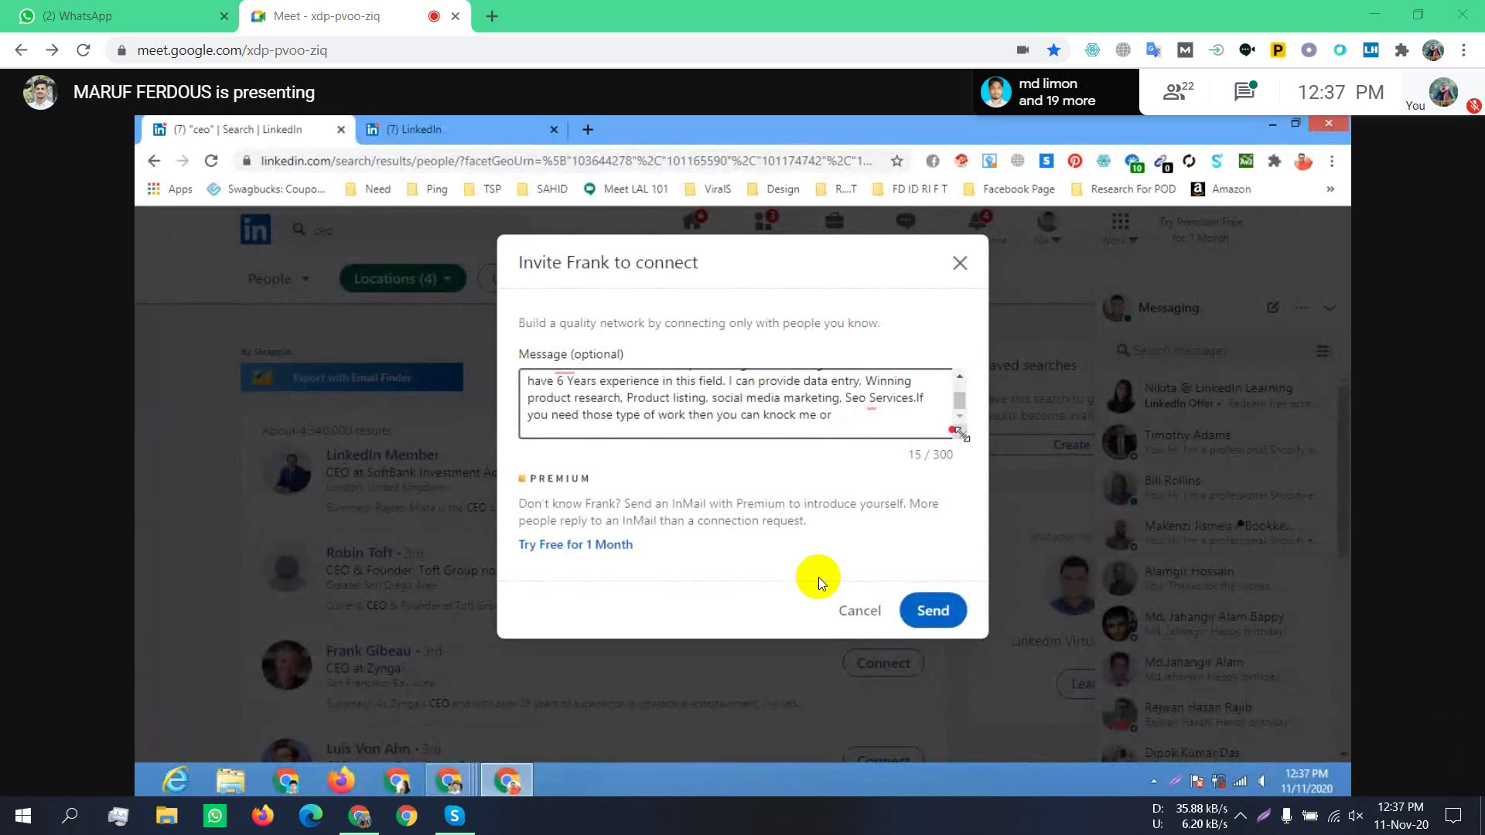
pyautogui.write('message me in w')
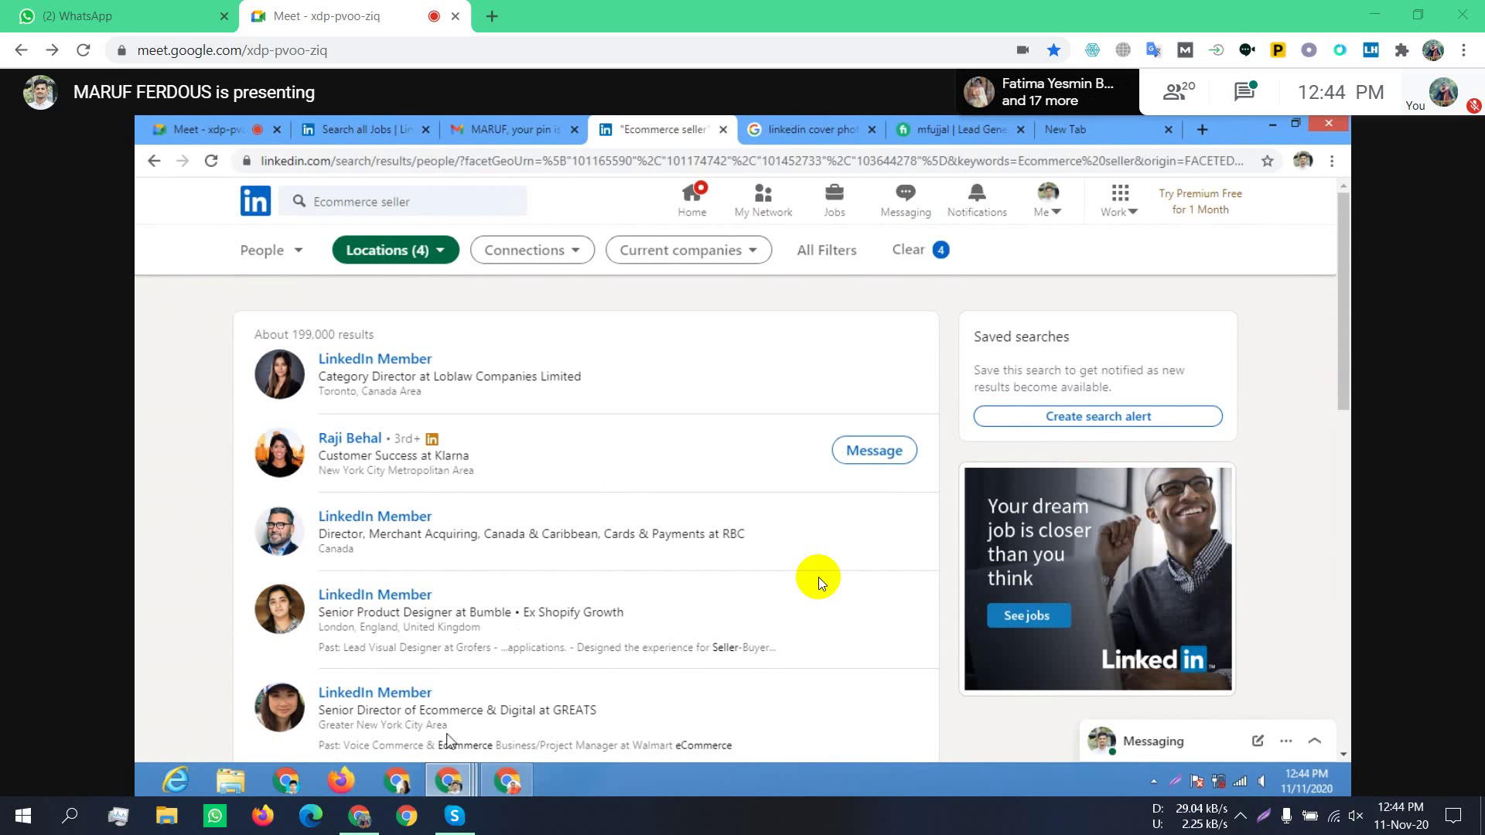
# Step: Look through the 'Ecommerce seller' people results filtered to four locations, about 199,000 members
pyautogui.moveTo(455, 786)
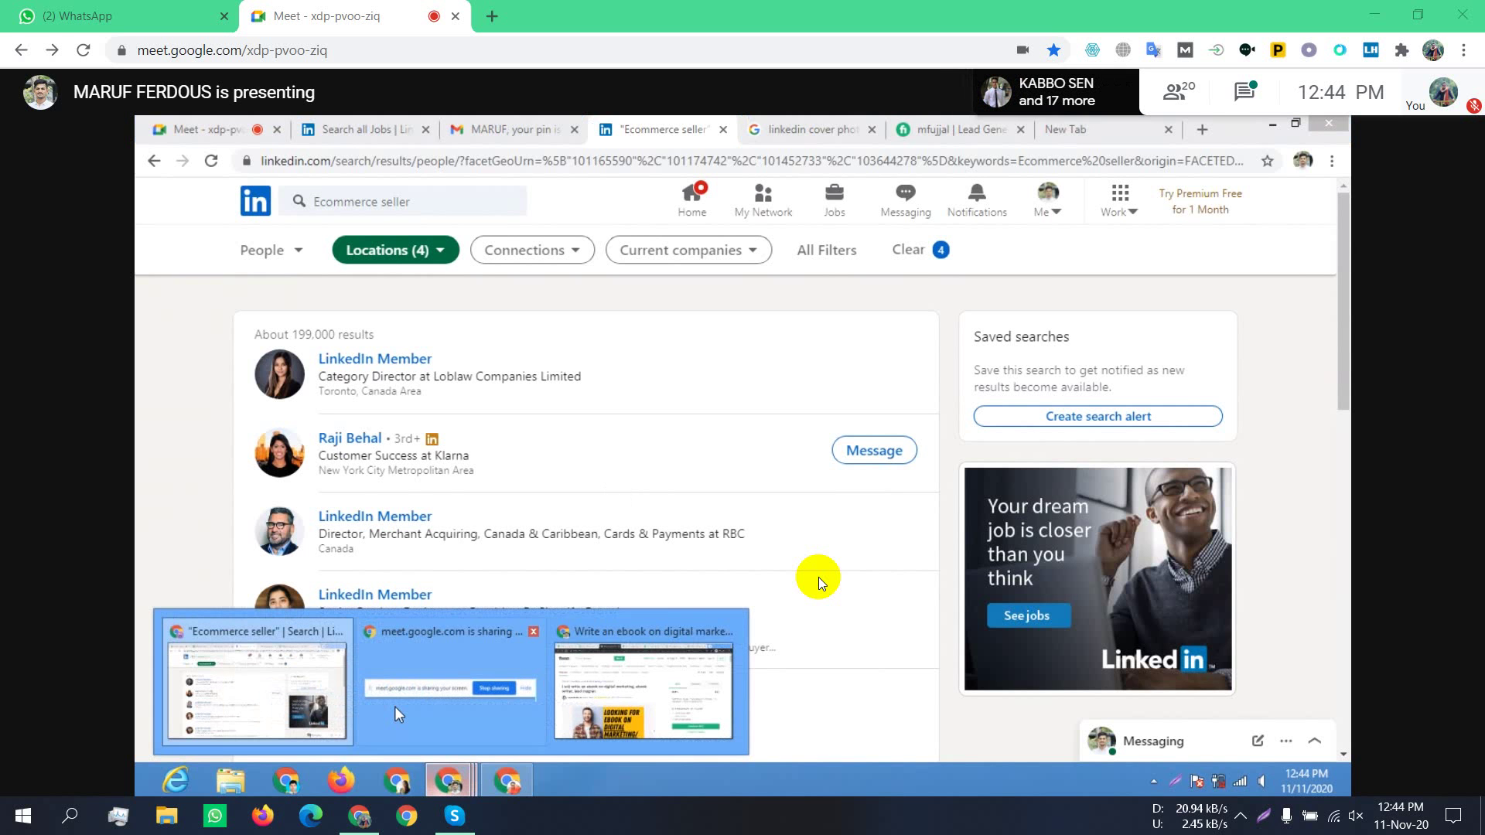
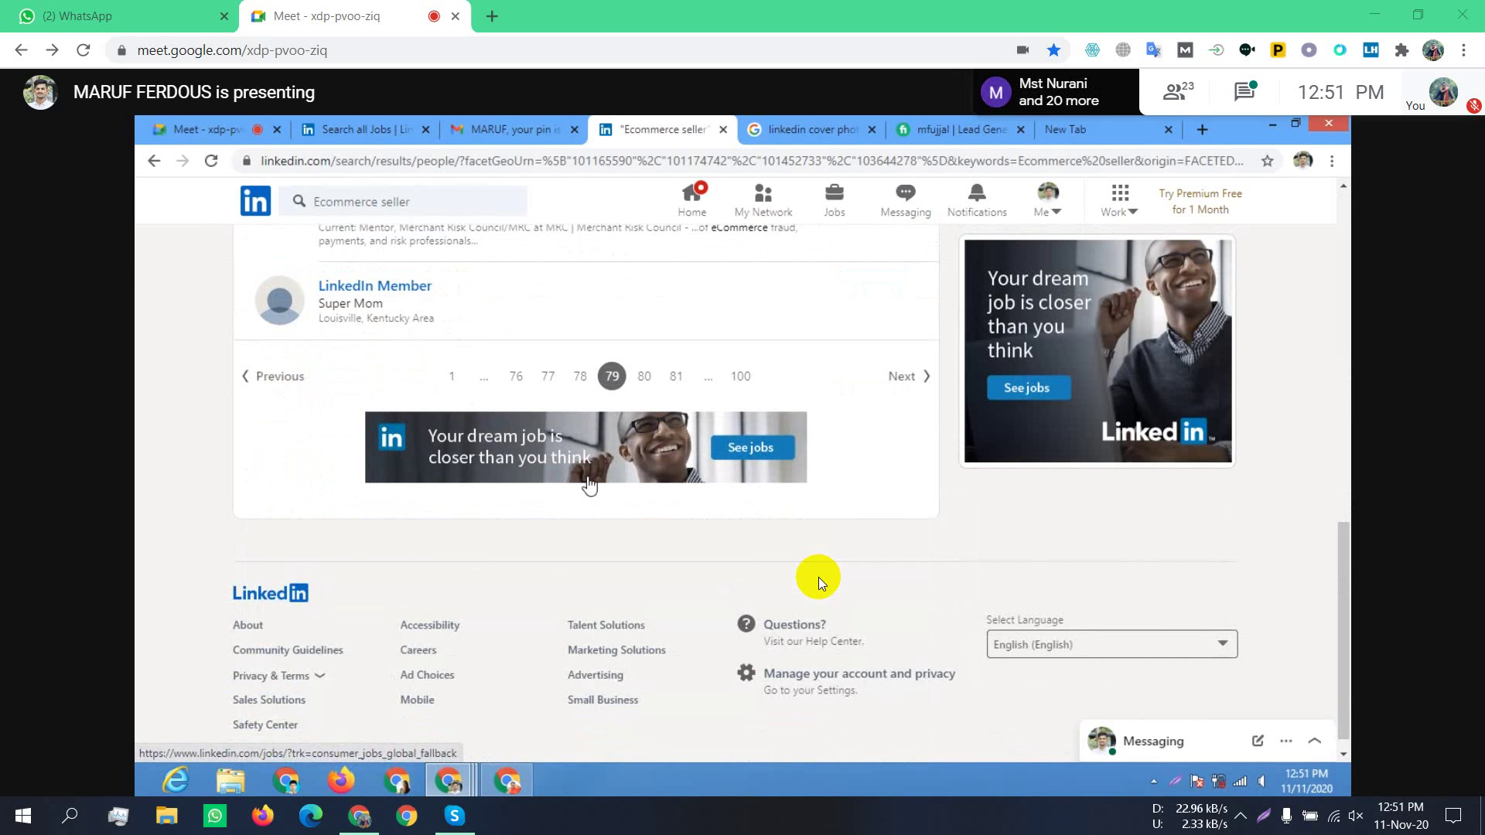
# Step: Scroll up and down through the LinkedIn Ecommerce seller people search results
pyautogui.scroll(15, 825, 362)
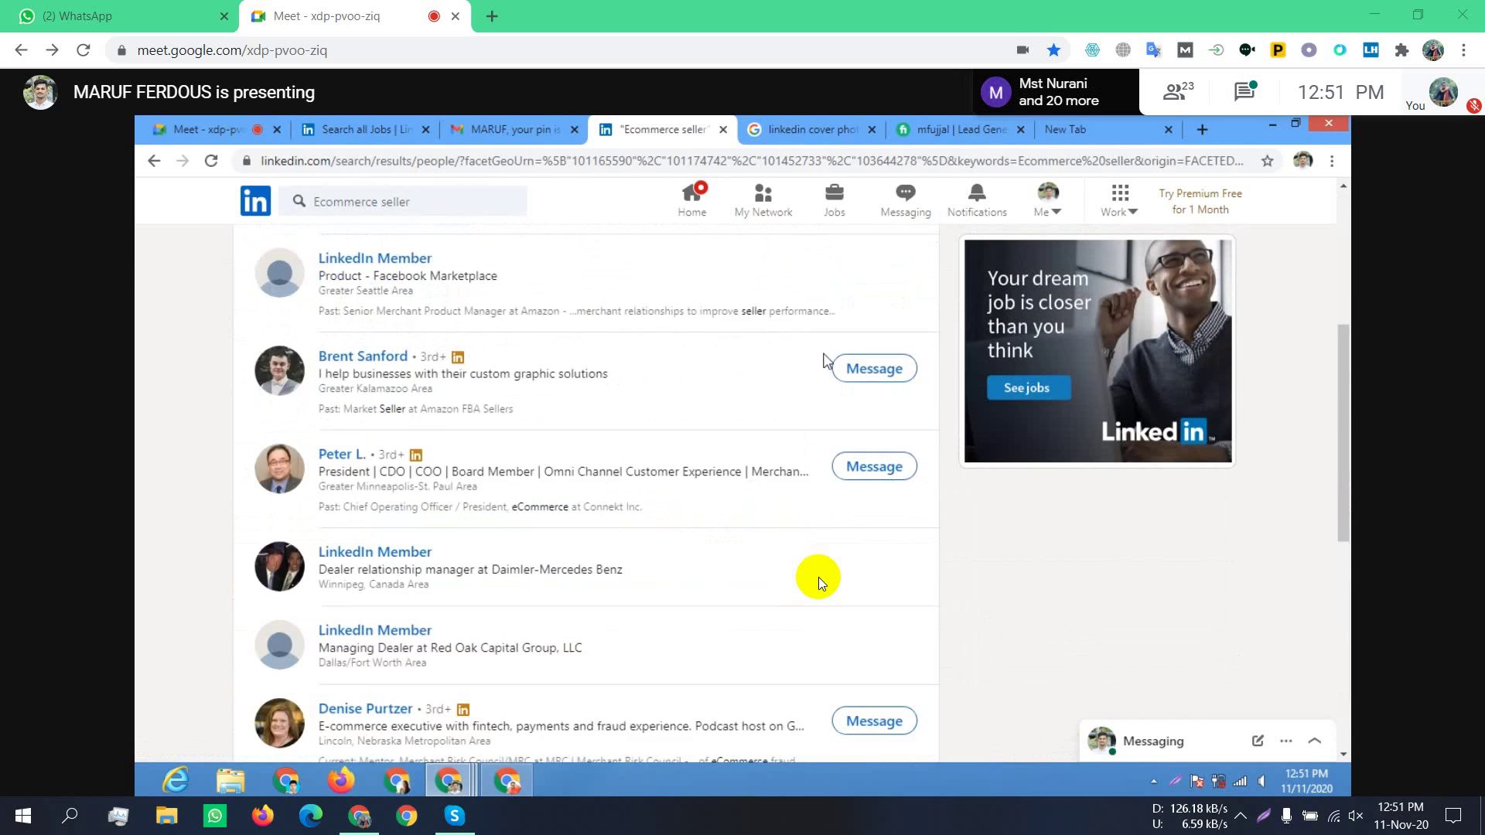
pyautogui.scroll(-15, 826, 362)
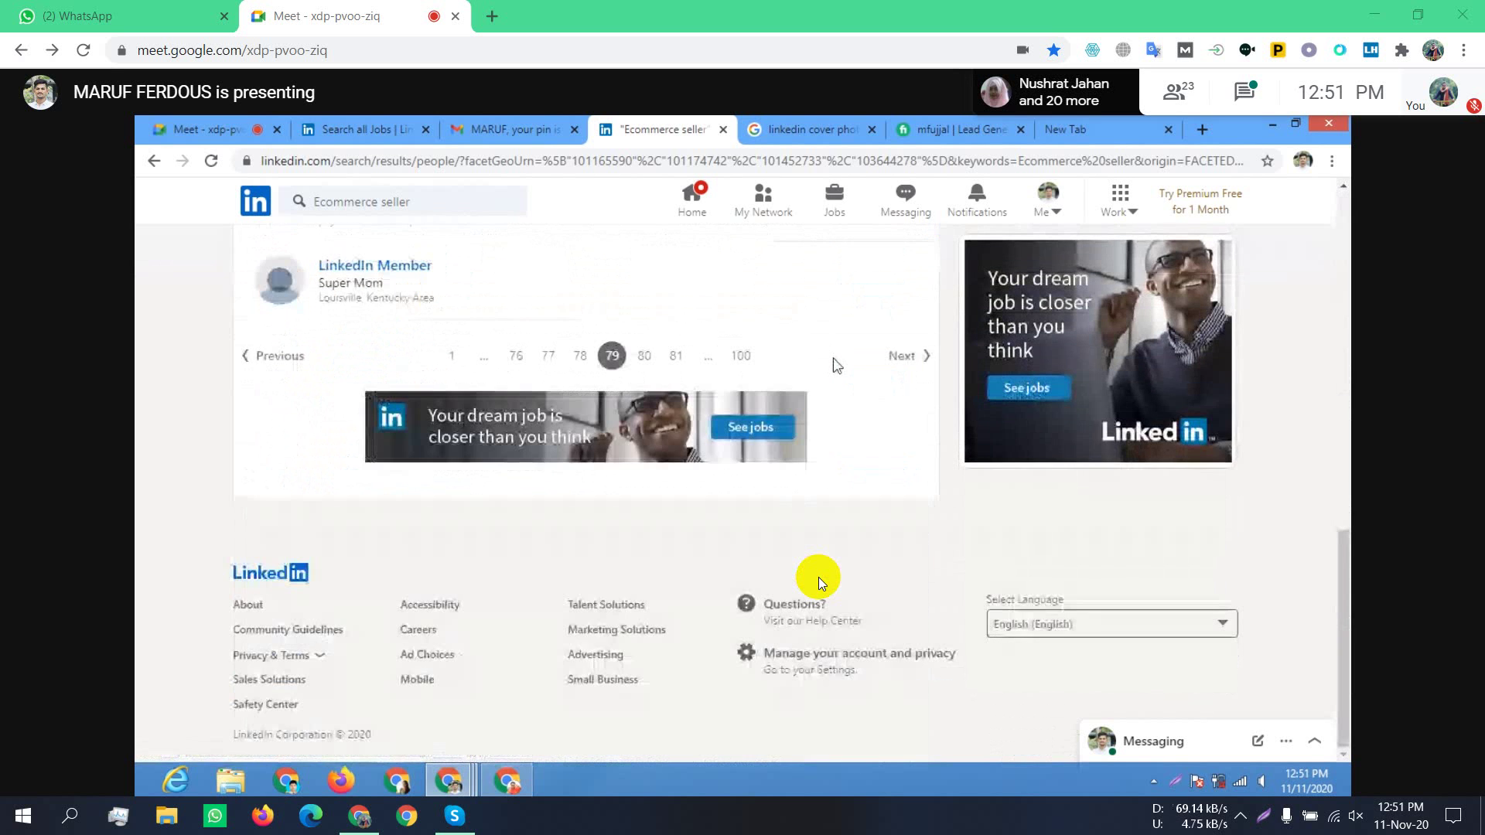
pyautogui.scroll(15, 836, 364)
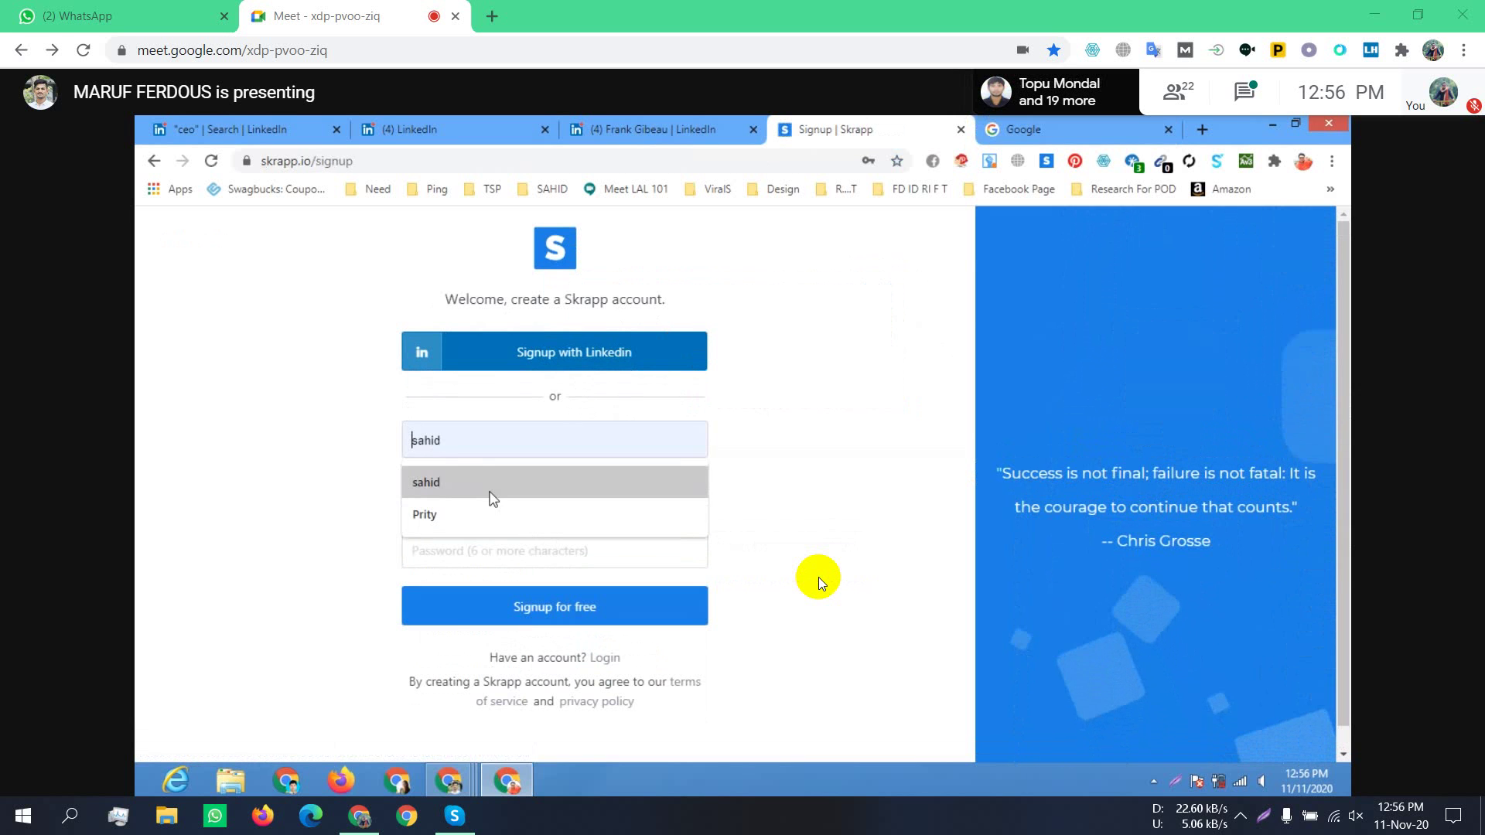
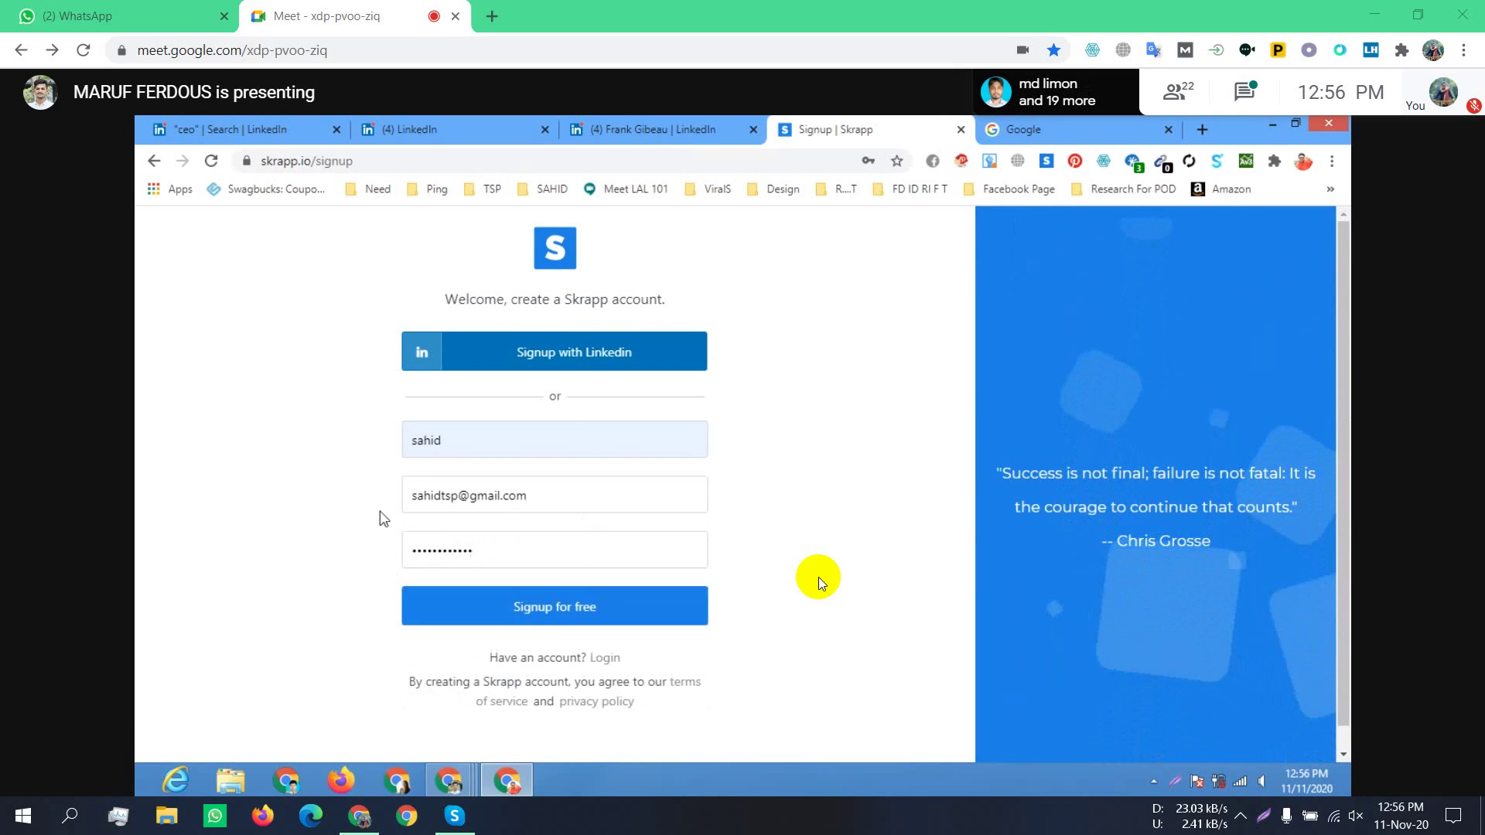
# Step: Enter the account password, submit the Skrapp signup form, decline saving the password, and open Gmail
pyautogui.click(669, 605)
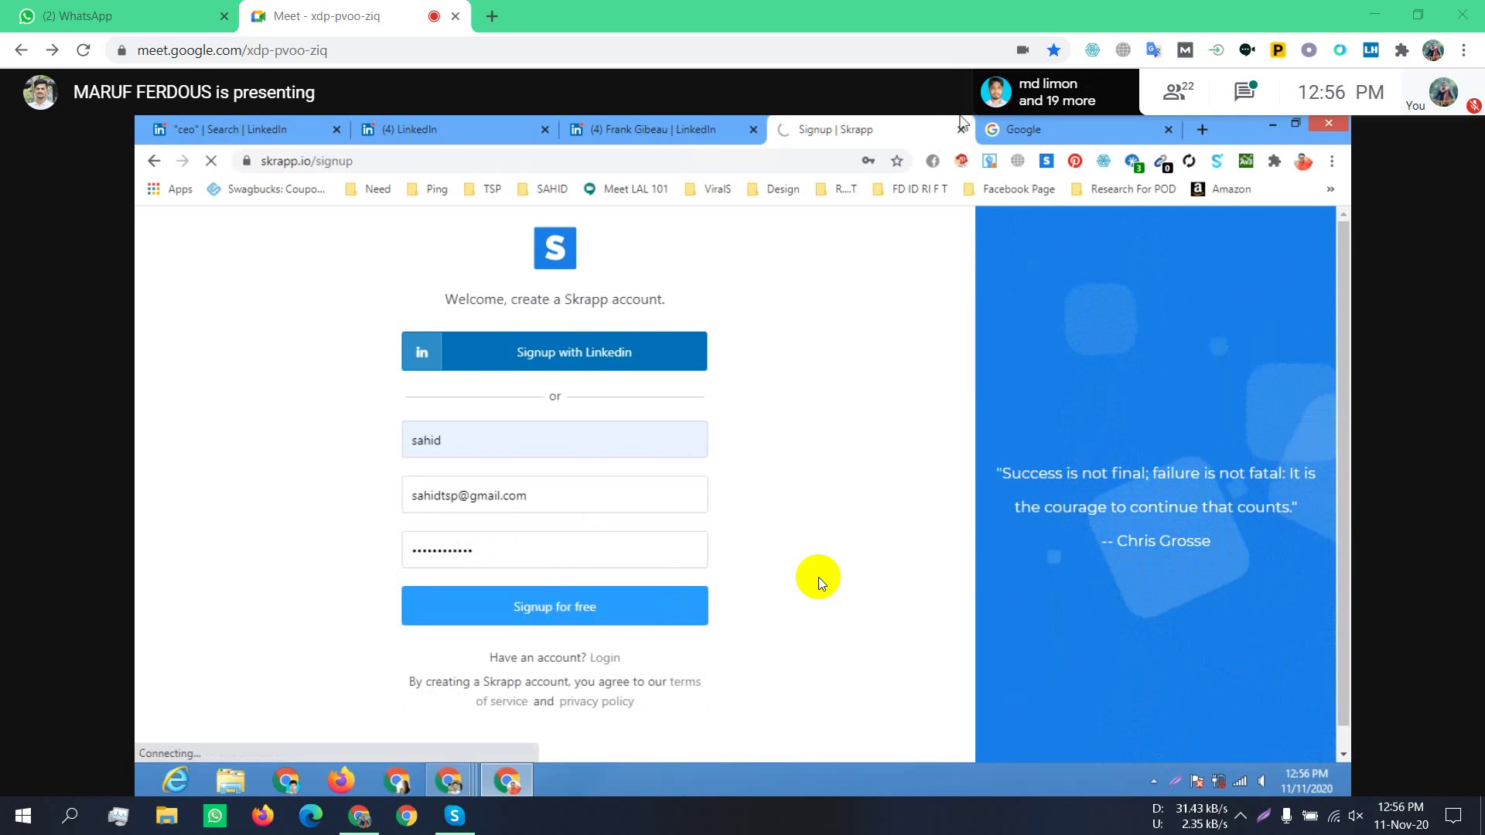
pyautogui.click(1075, 129)
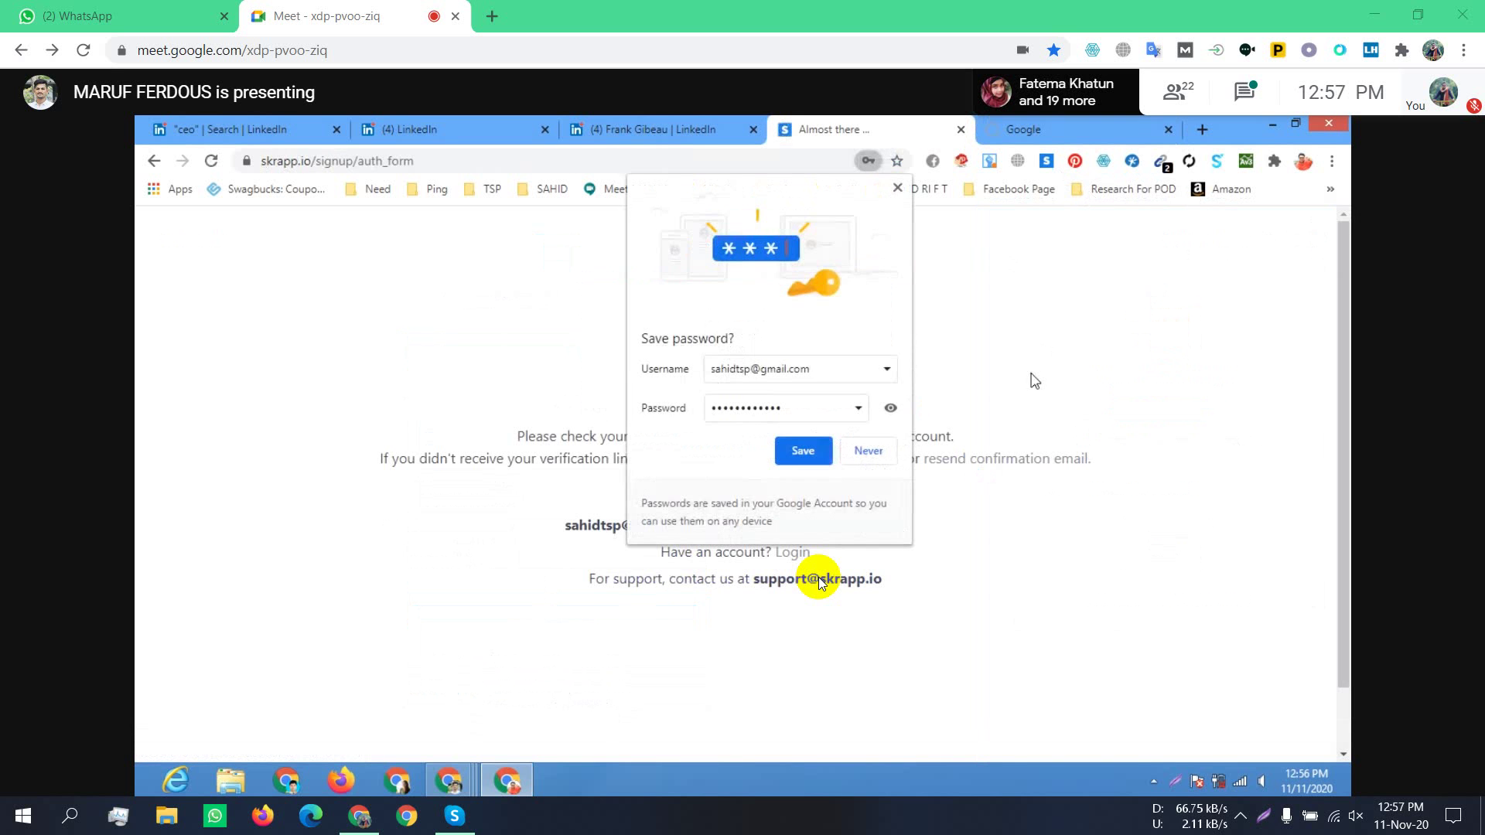
pyautogui.click(859, 449)
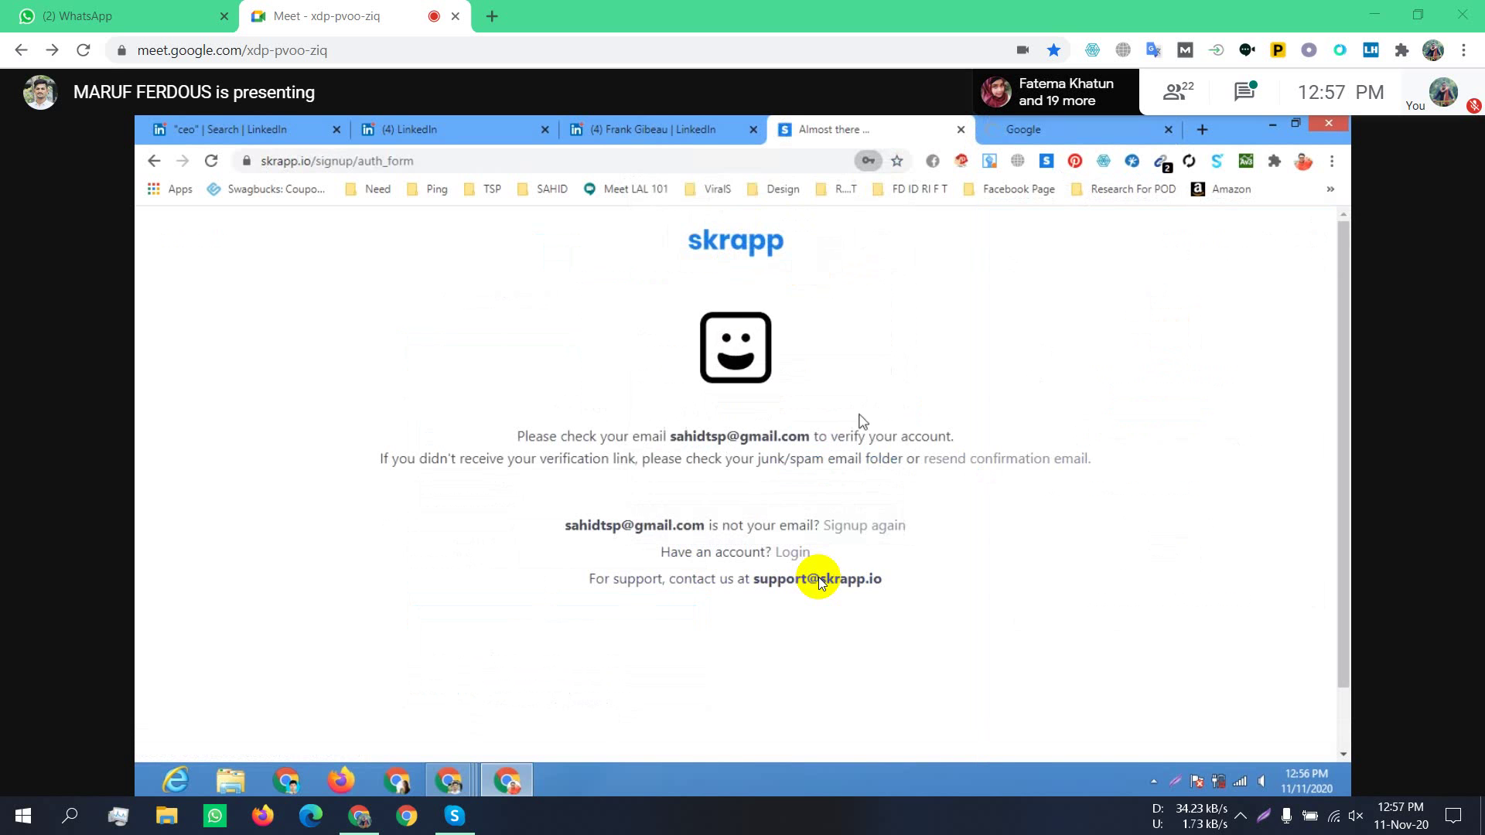
pyautogui.click(1015, 122)
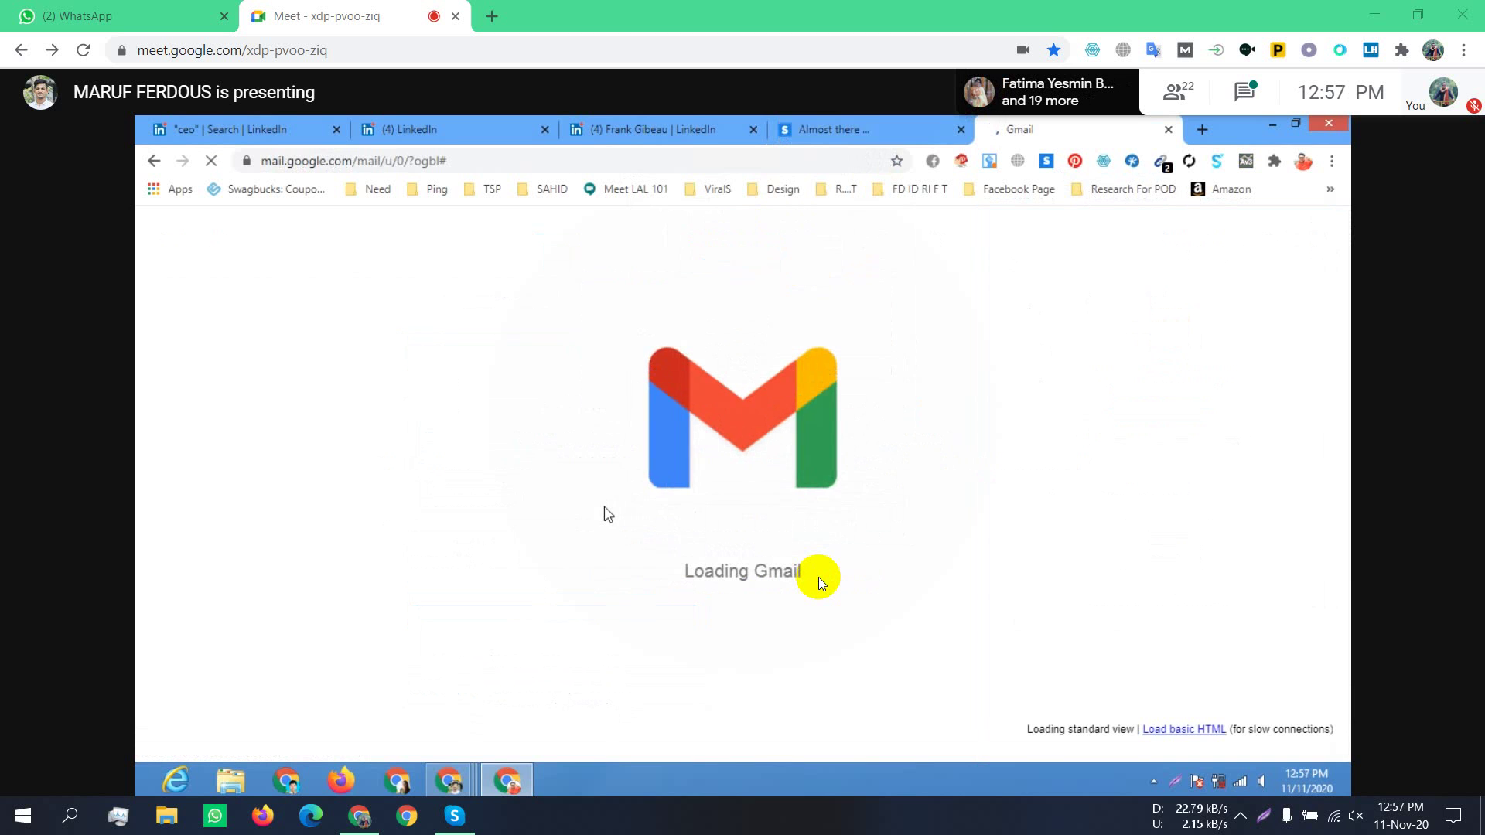